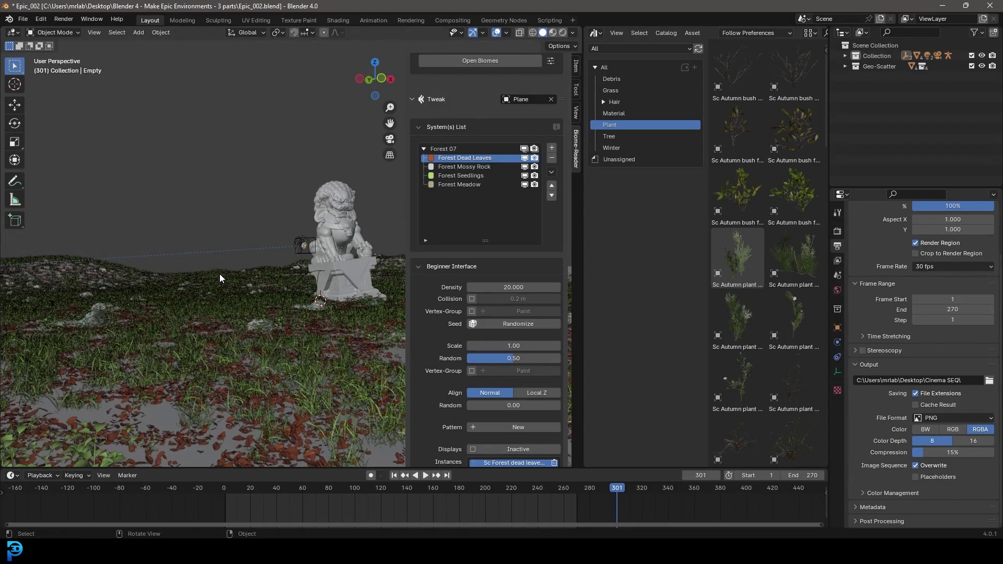
Look through the scene camera and orbit the view around the statue
key("KP_0")
middle_click_drag(203, 226, 300, 324)
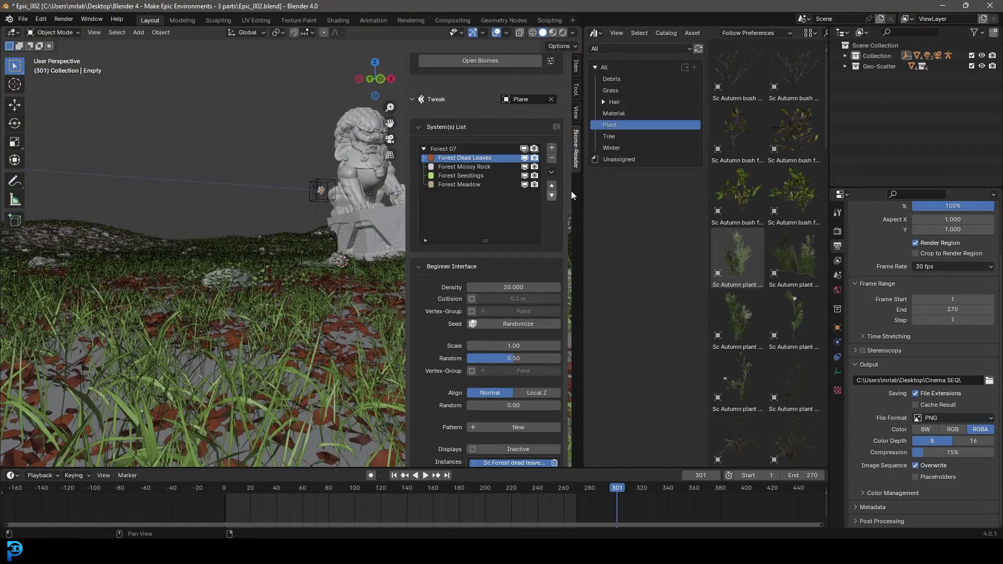
scroll(762, 255, "down", 2)
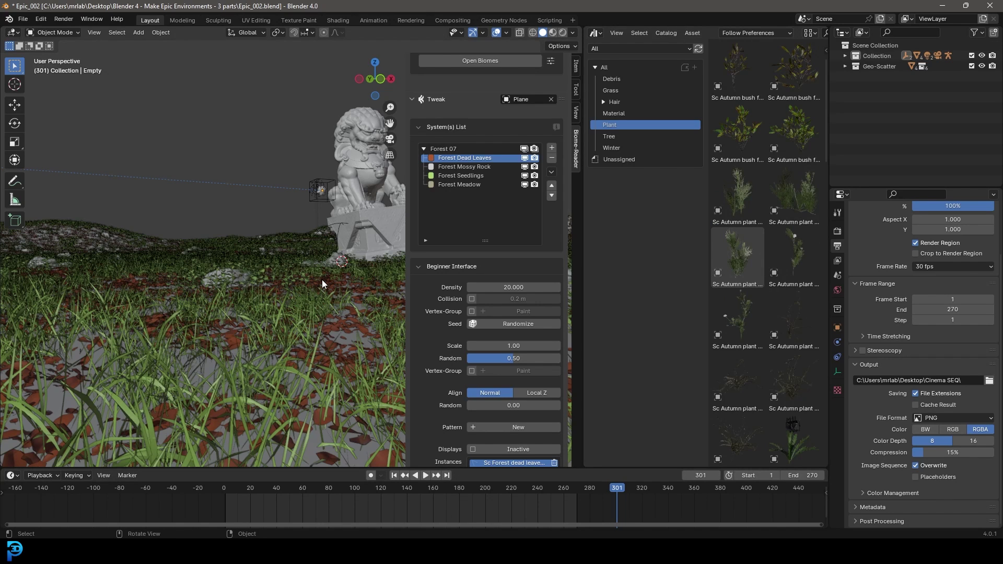
Bring up The Plant Library product page and scroll through it
left_click(432, 509)
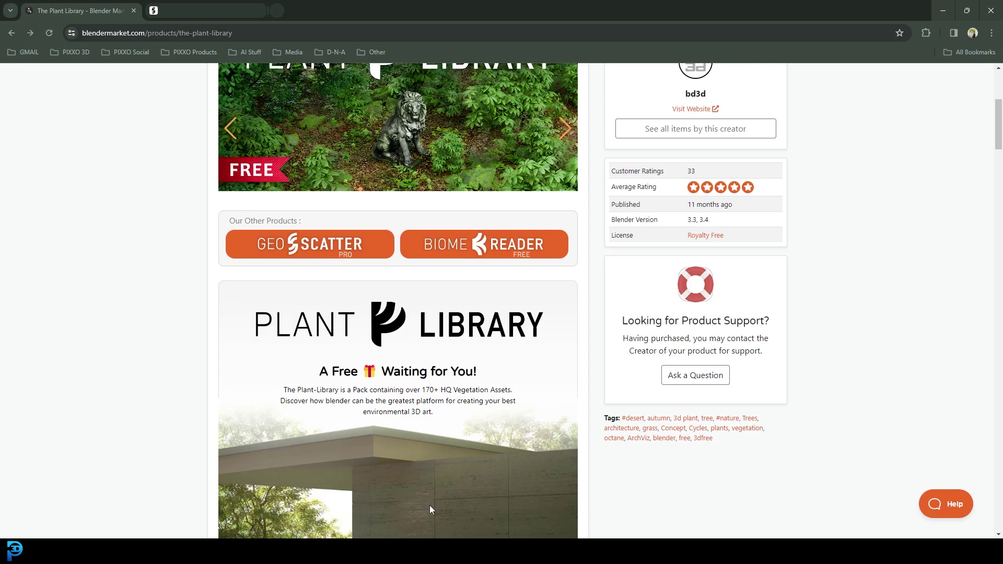
scroll(300, 302, "up", 5)
scroll(484, 317, "down", 1)
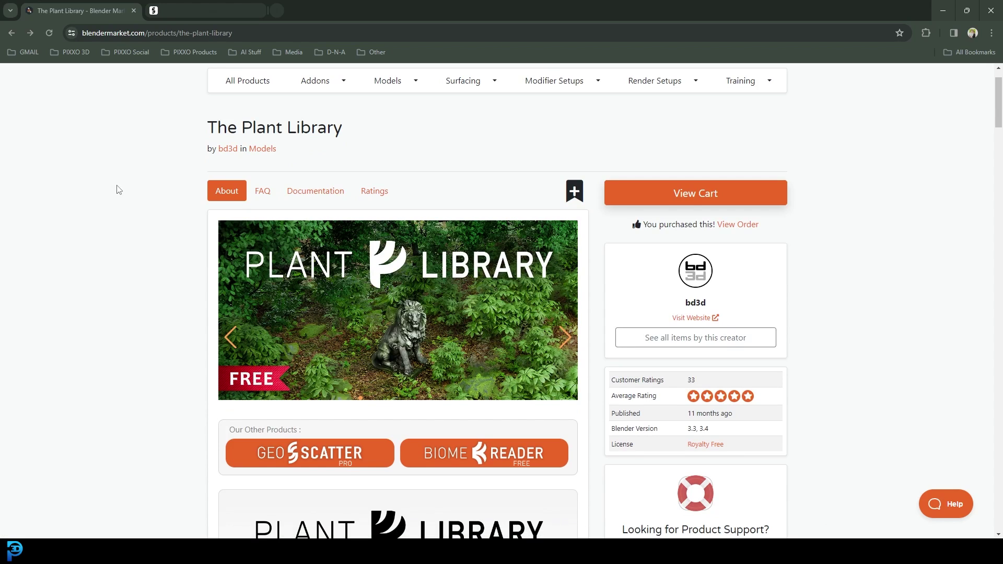
scroll(676, 369, "down", 1)
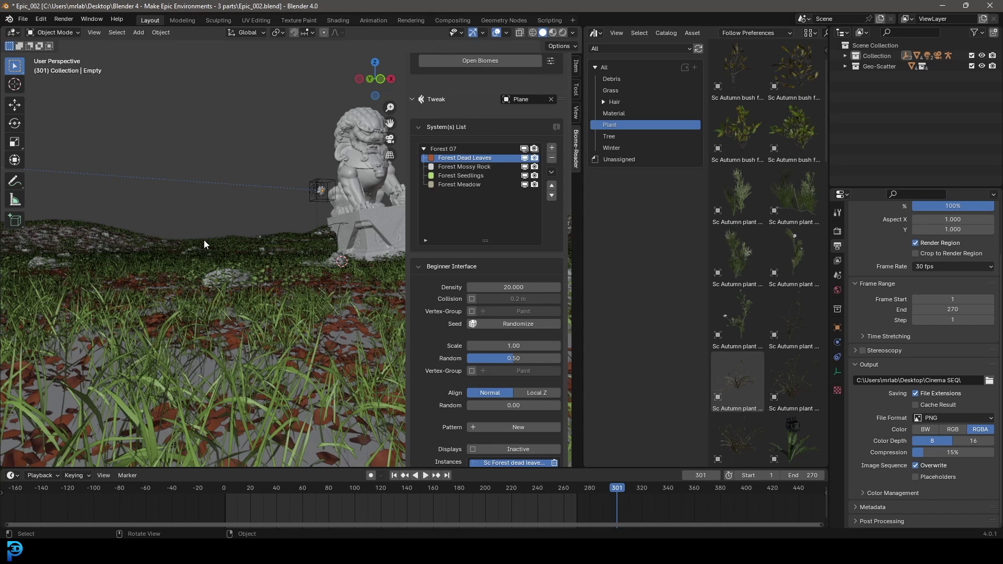
scroll(741, 147, "down", 3)
scroll(748, 157, "up", 2)
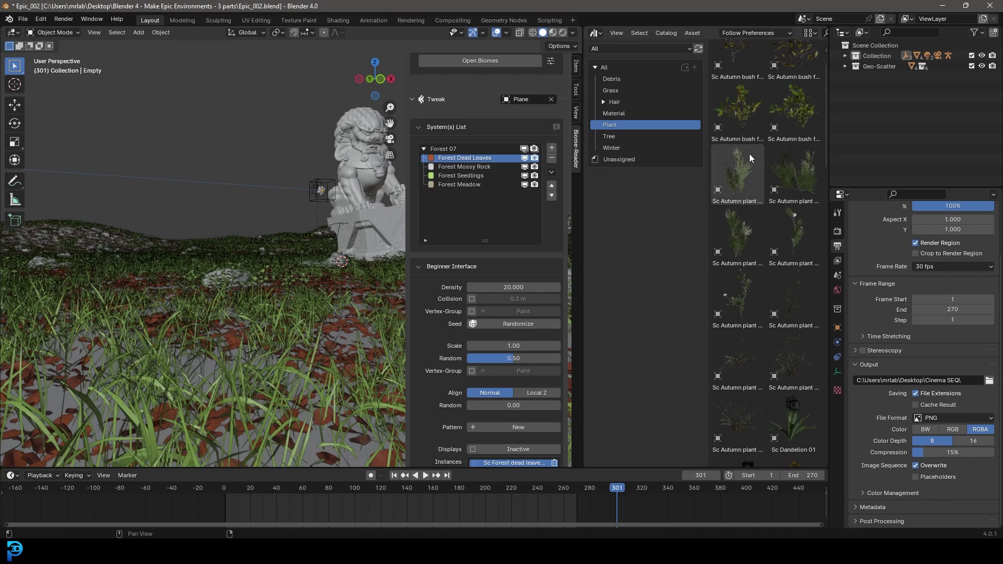
Drop the Sc Autumn bush full 01 asset into the viewport and scale it up
left_click_drag(738, 112, 211, 301)
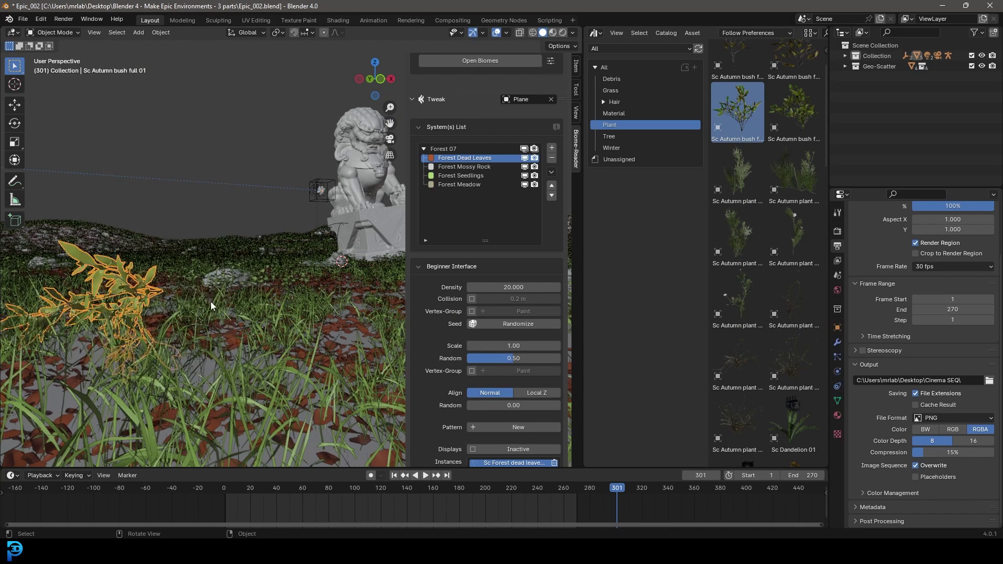
key("s")
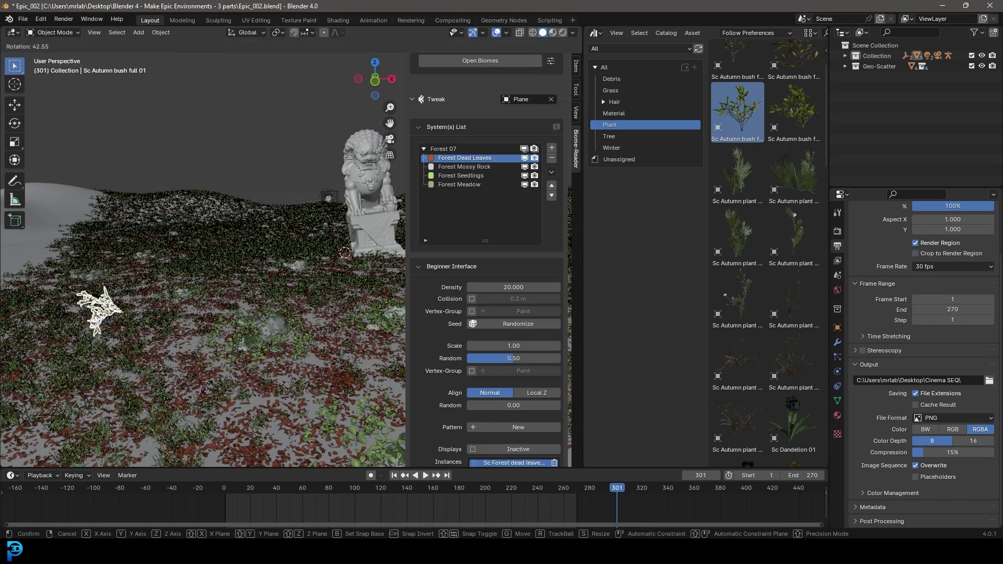
left_click(278, 411)
scroll(209, 307, "down", 3)
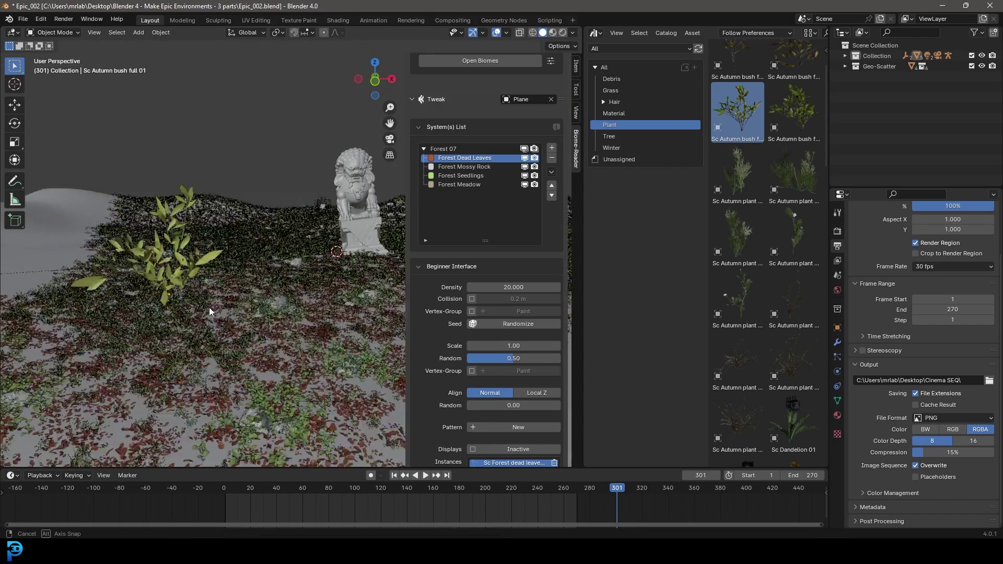
scroll(211, 300, "up", 6)
Delete the autumn bush, return to the camera view, and go back to the Plant Library page
key("x")
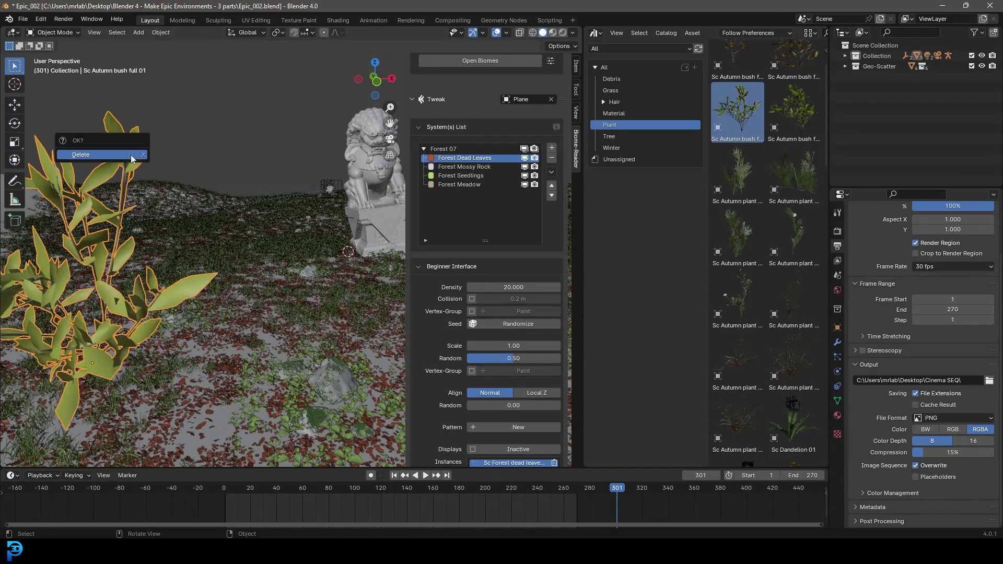
left_click(130, 155)
scroll(243, 249, "down", 2)
key("KP_0")
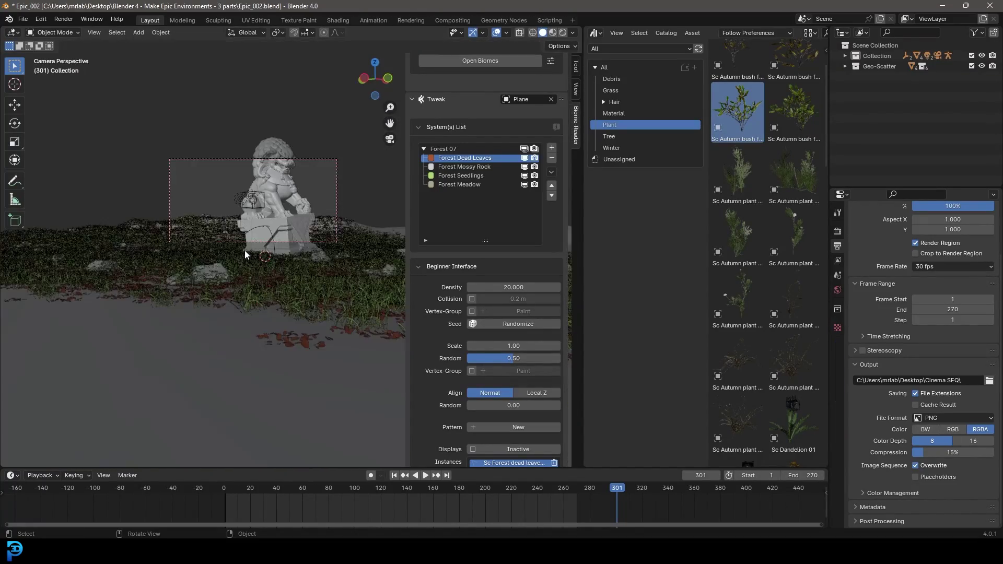
scroll(279, 180, "up", 6)
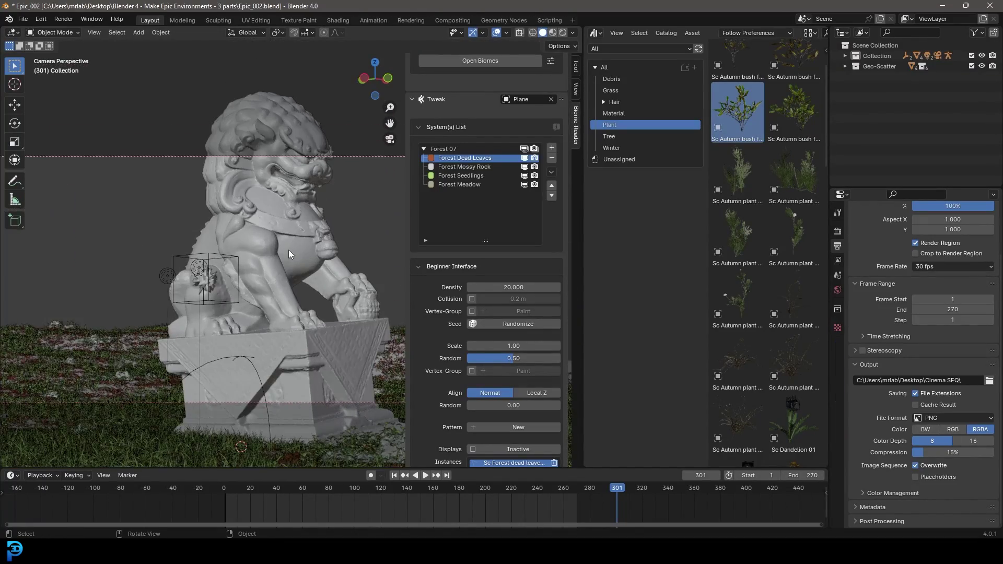
scroll(268, 252, "down", 2)
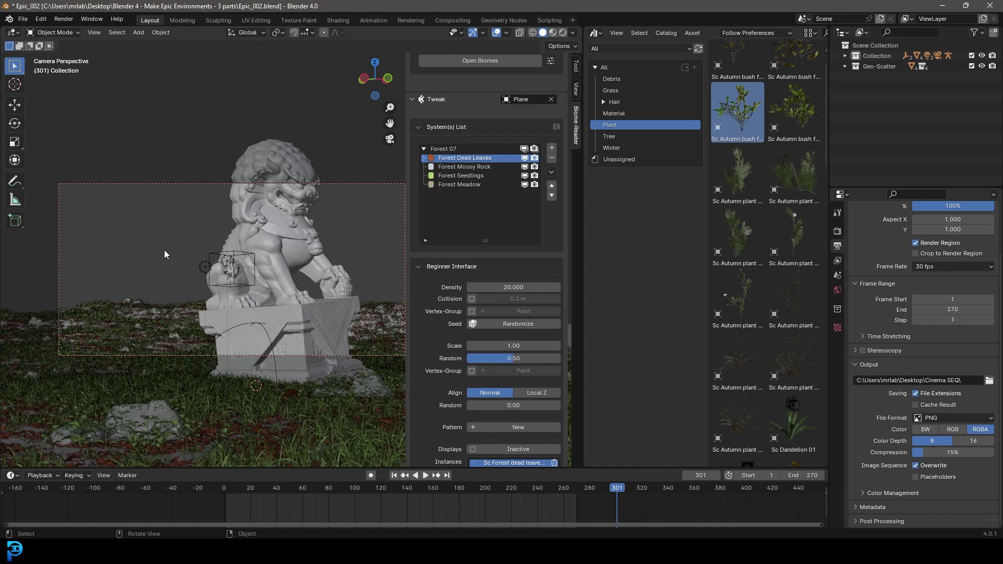
scroll(287, 254, "up", 2)
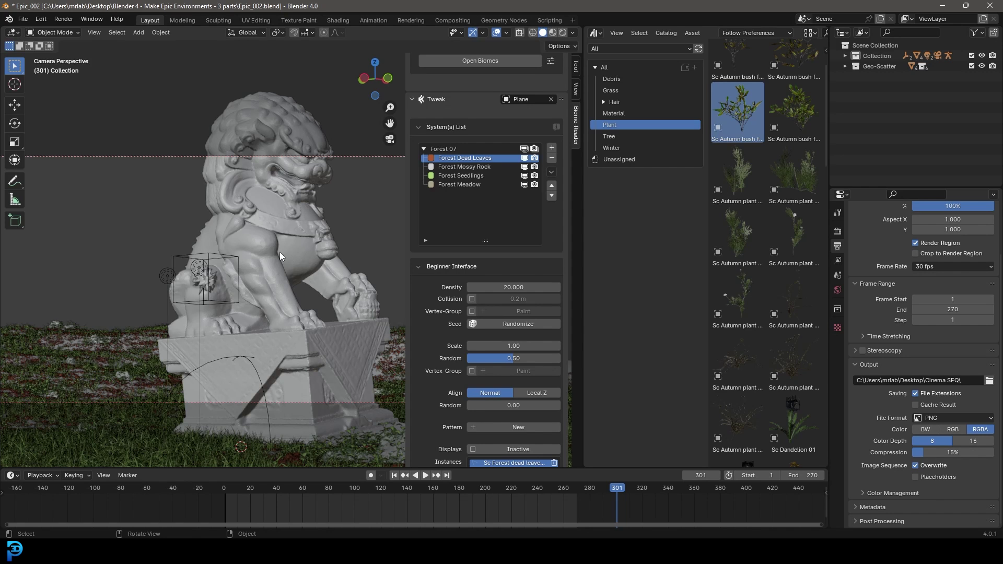
key("alt+Tab")
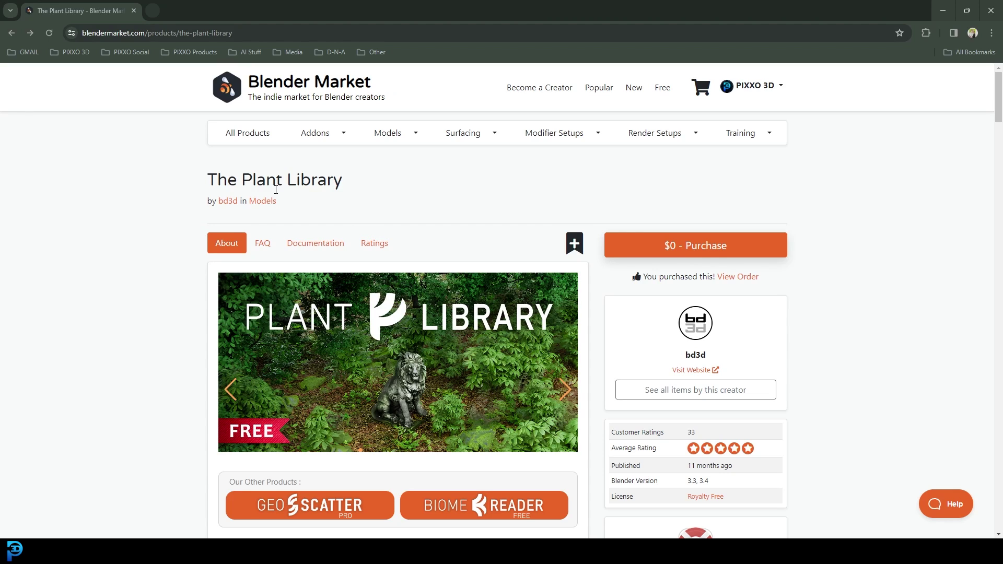
Add The Plant Library to the cart with the $0 Purchase button
left_click_drag(207, 180, 365, 187)
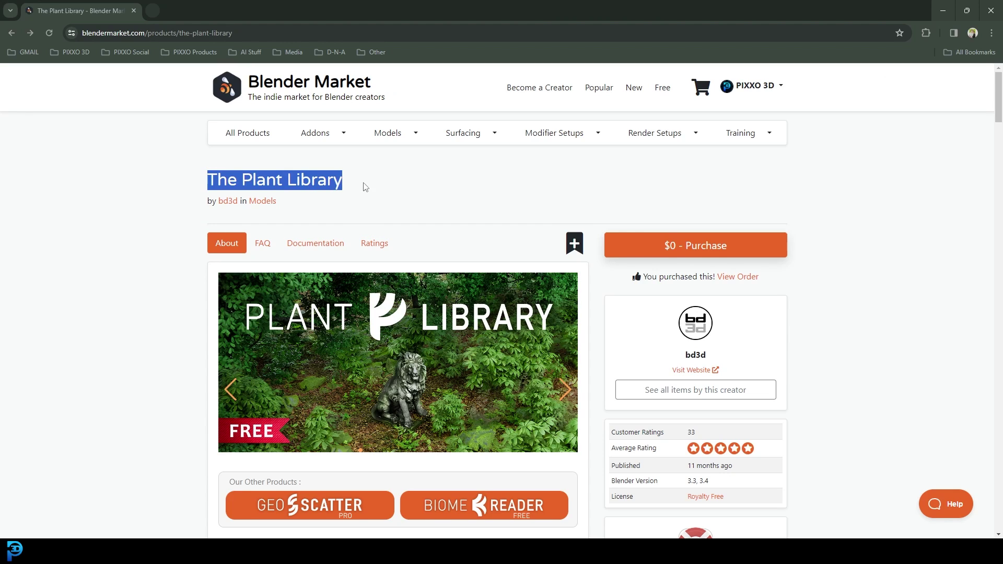
scroll(550, 172, "down", 2)
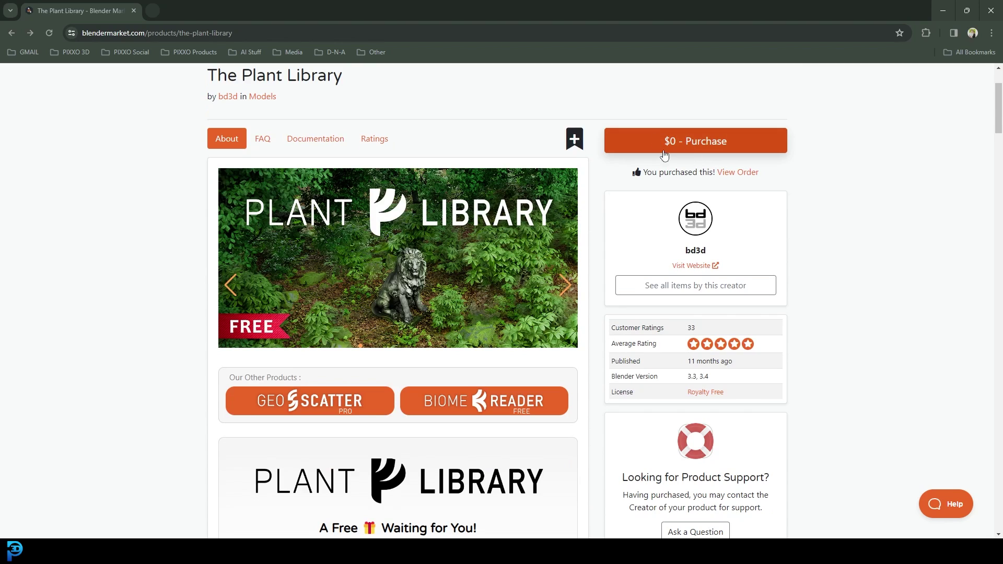
scroll(678, 231, "up", 2)
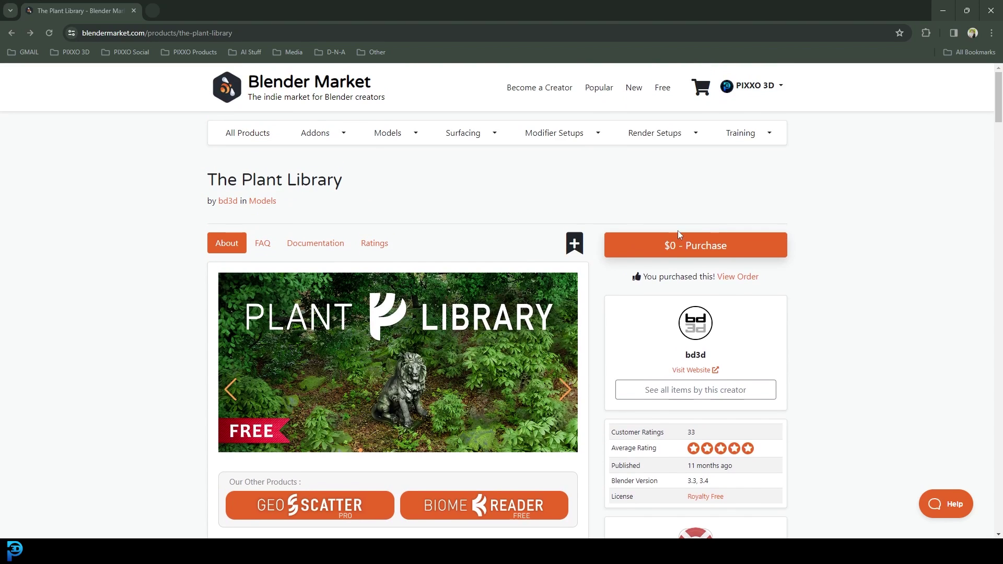
left_click(701, 247)
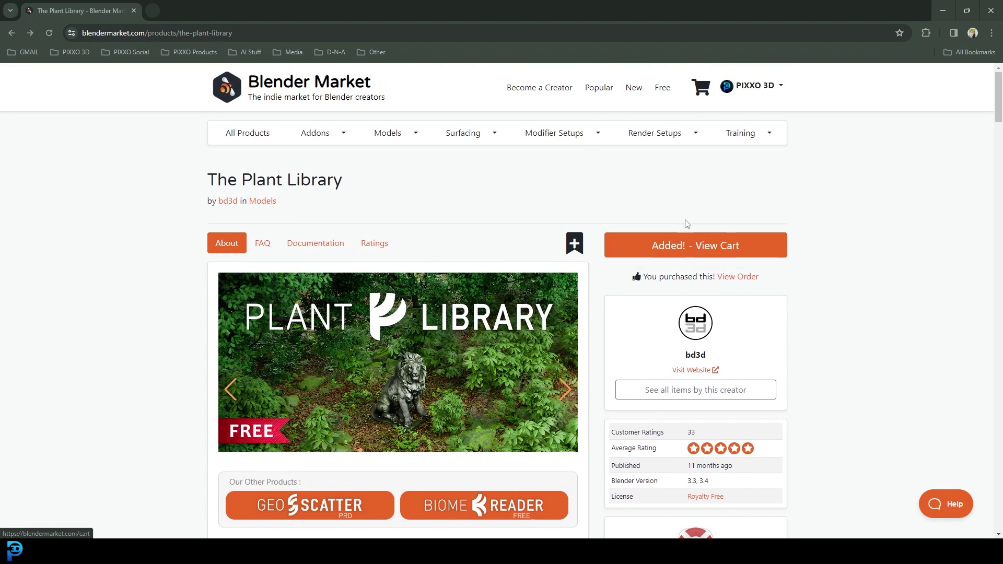
Open the shopping cart, then the account options menu
left_click(701, 87)
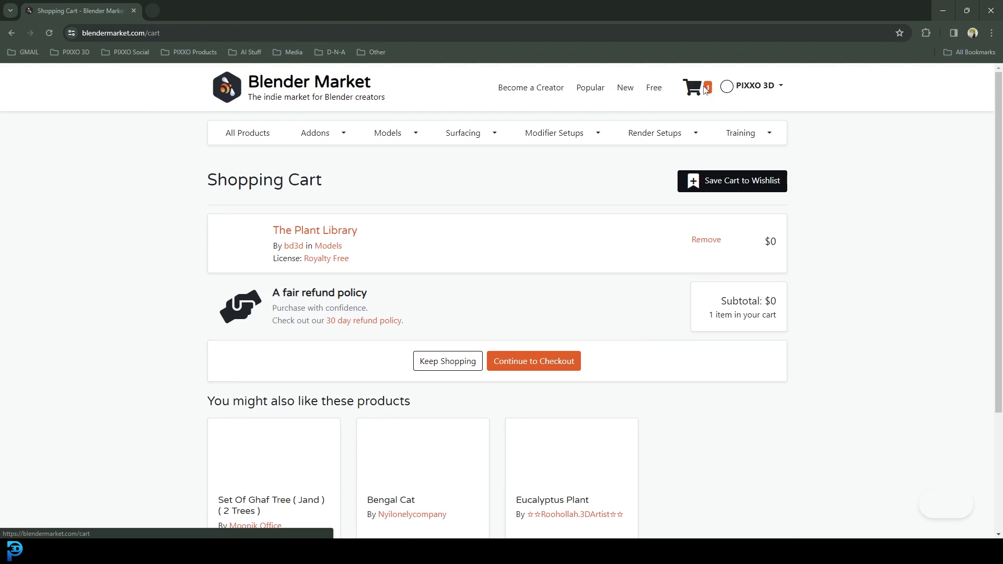
scroll(519, 334, "down", 1)
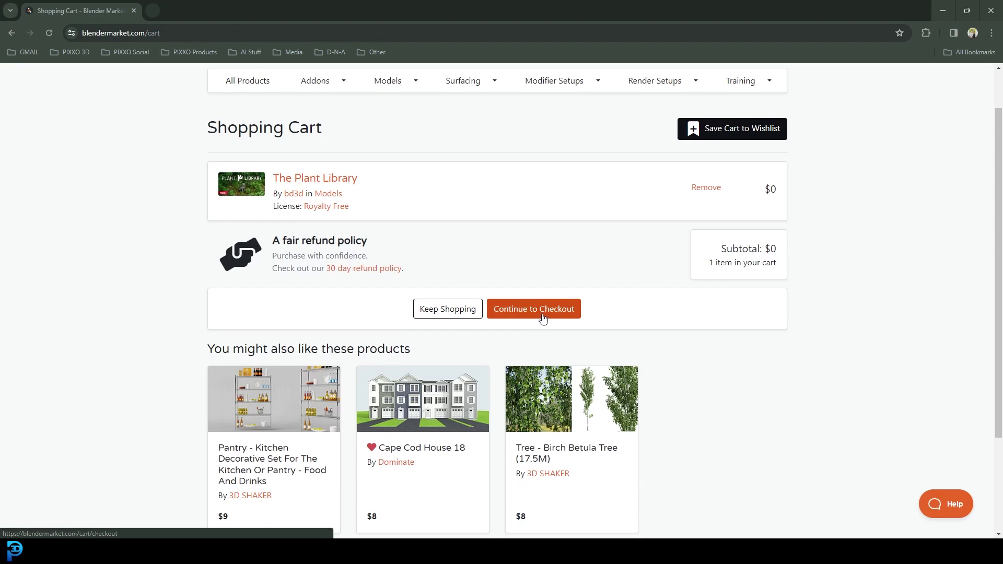
scroll(543, 320, "up", 1)
left_click(768, 86)
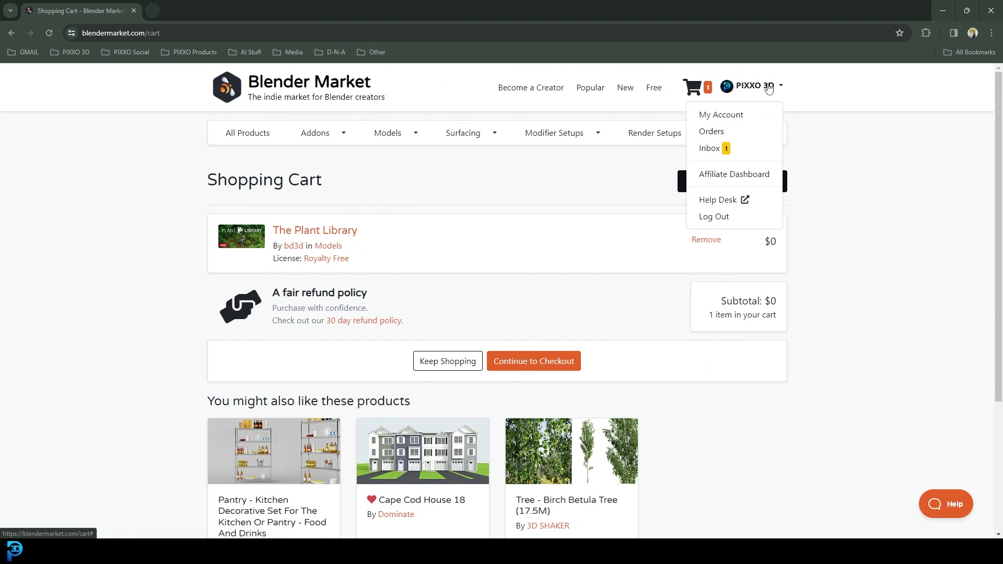
Open Orders and go to the downloads for the newest Plant Library order
left_click(711, 131)
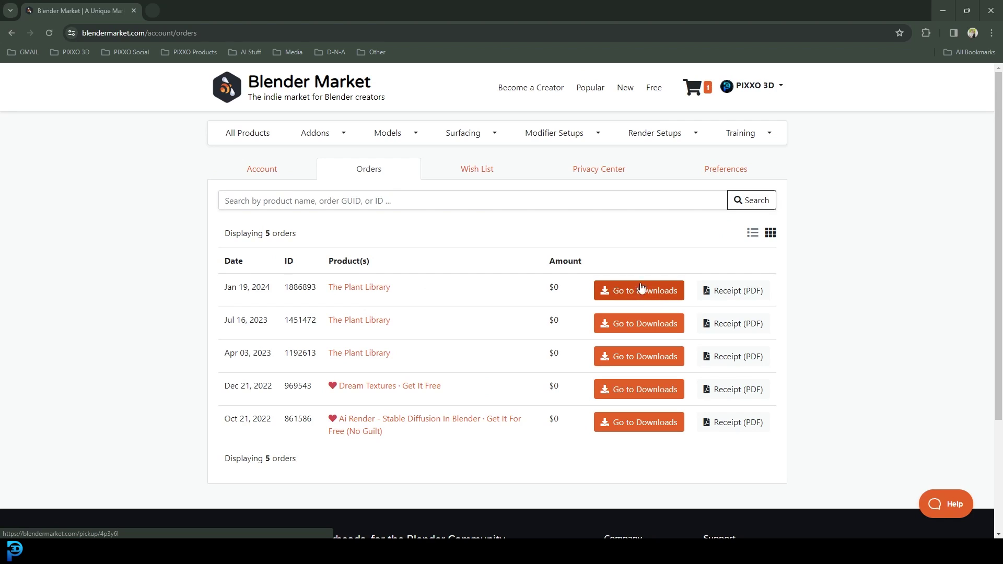
left_click(639, 291)
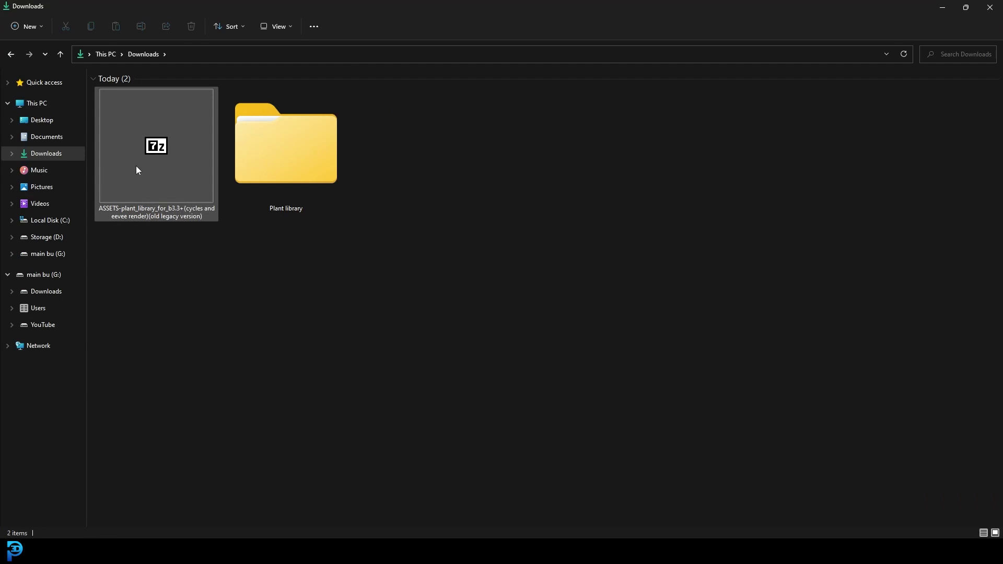
Look over the full action list for the downloaded 7z archive, then dismiss it
left_click(129, 135)
right_click(130, 136)
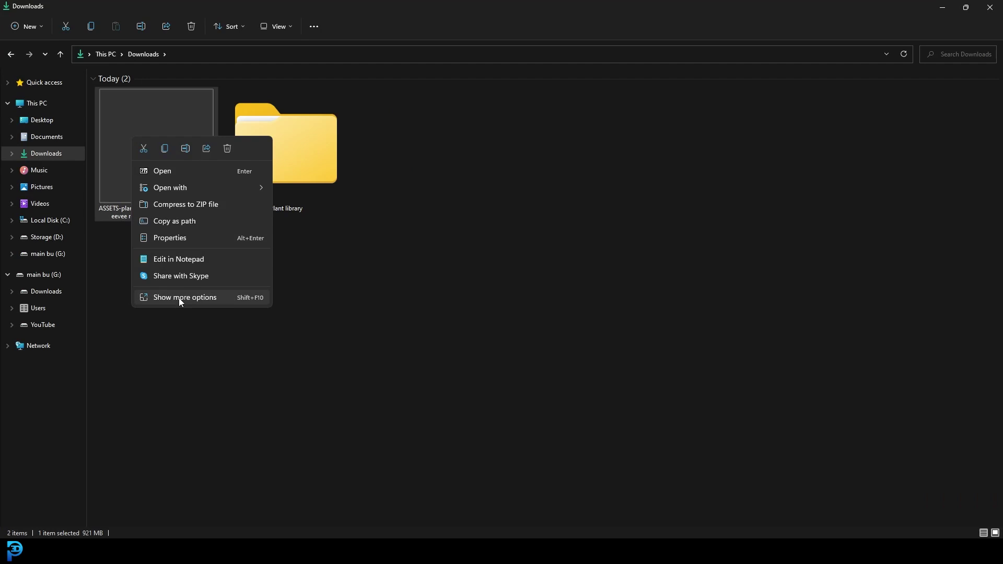
left_click(179, 296)
left_click(584, 224)
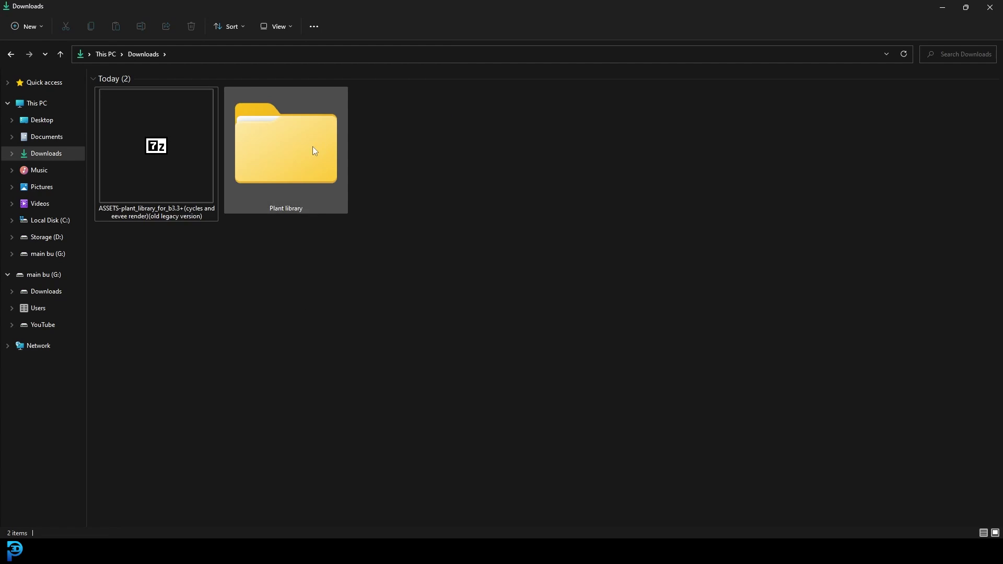
Check the four files in the Plant library folder, then return to the order page
double_click(290, 163)
left_click_drag(298, 244, 123, 86)
left_click(60, 54)
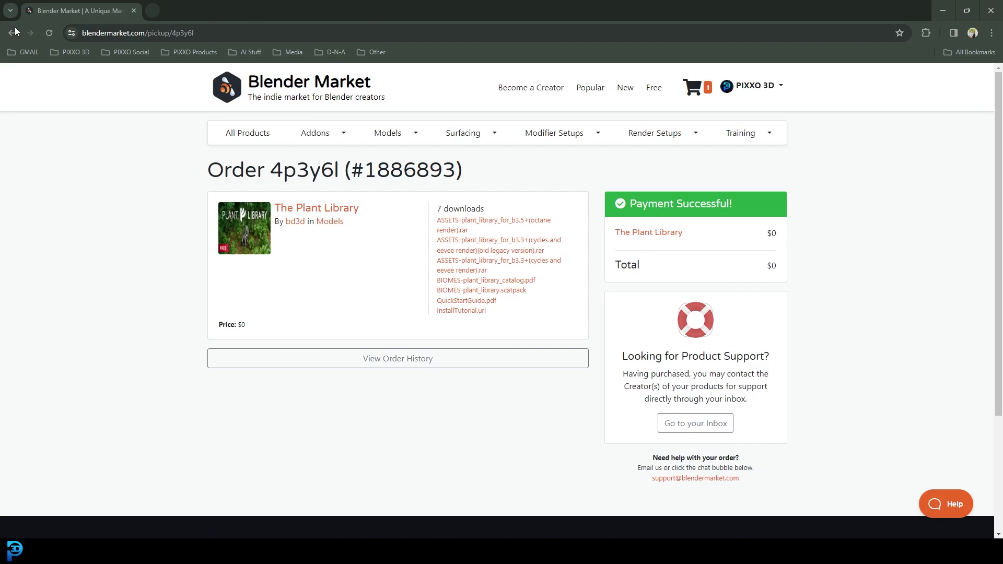
left_click(11, 32)
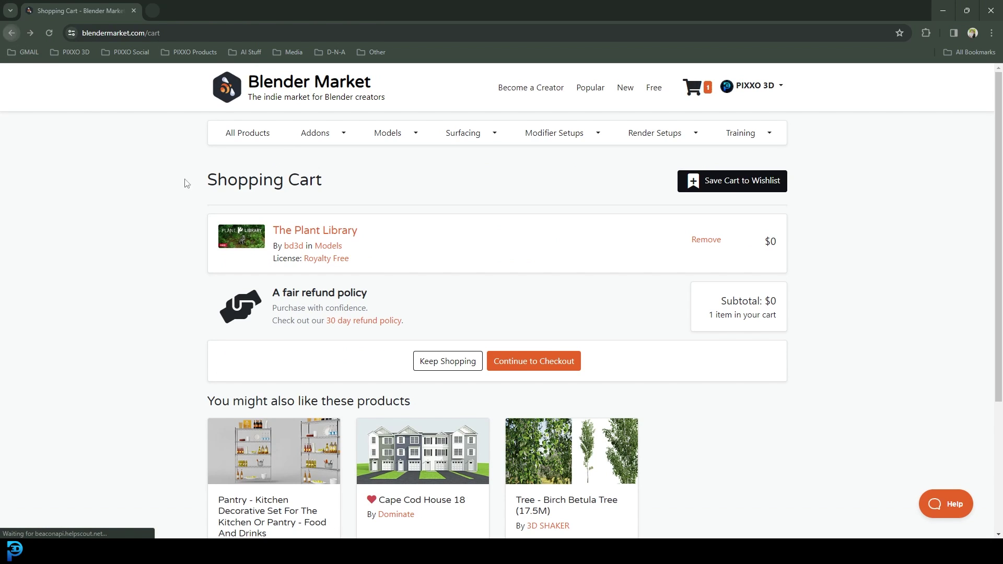
Scroll the Plant Library page and follow the Biome Reader (Free) link to GeoScatter
scroll(479, 425, "down", 1)
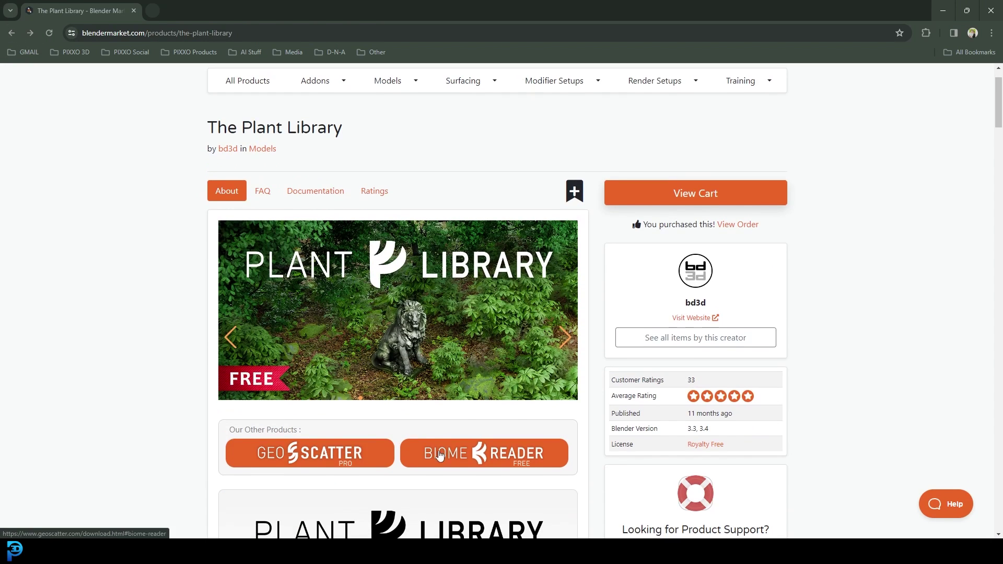
scroll(440, 455, "down", 2)
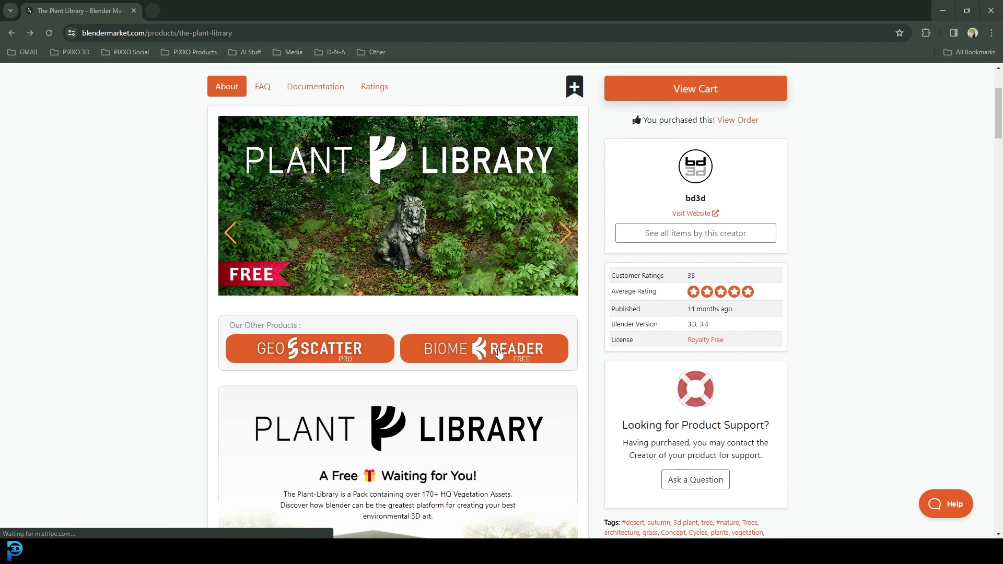
left_click(499, 351)
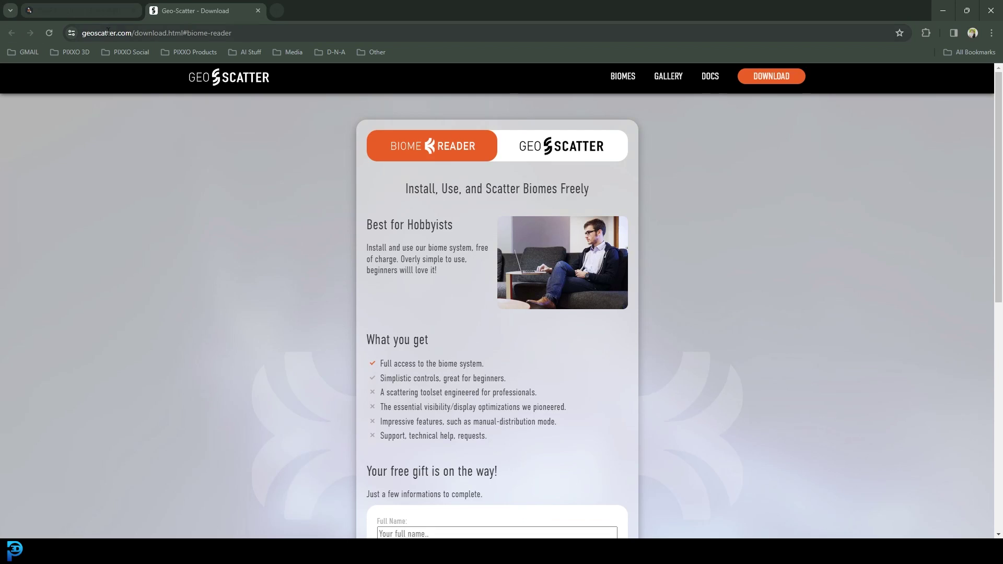
scroll(344, 188, "down", 4)
left_click(407, 324)
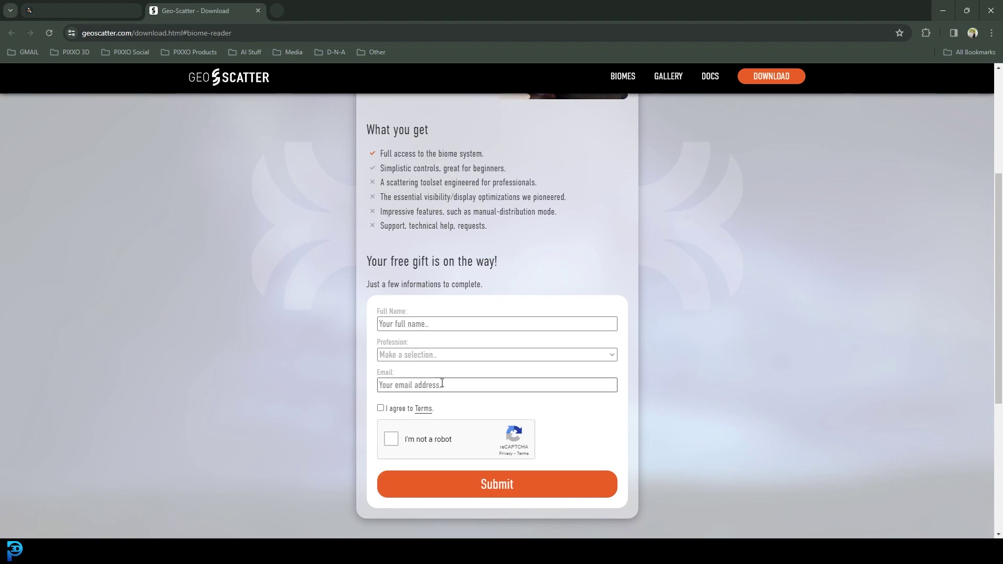
scroll(414, 331, "down", 1)
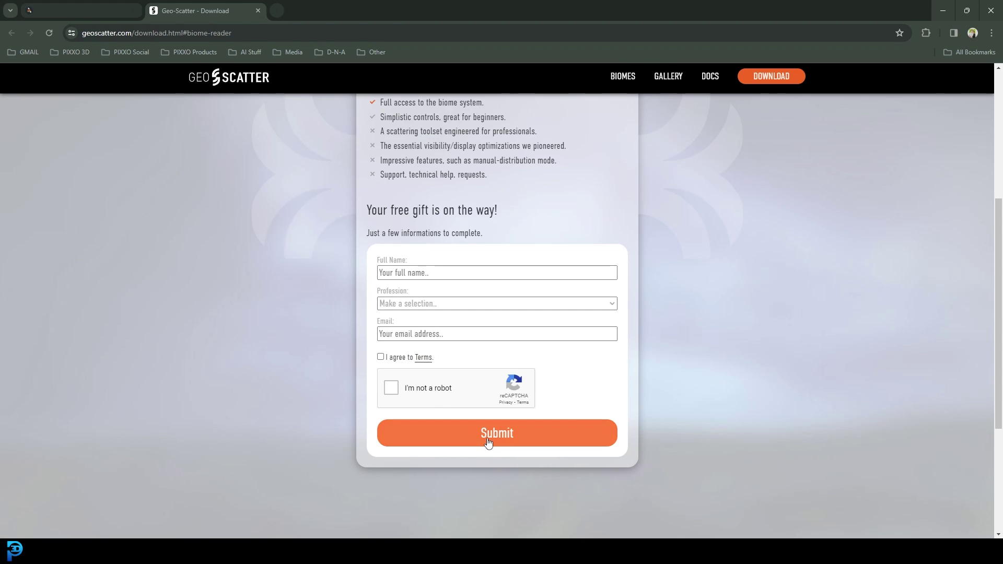
scroll(605, 417, "up", 4)
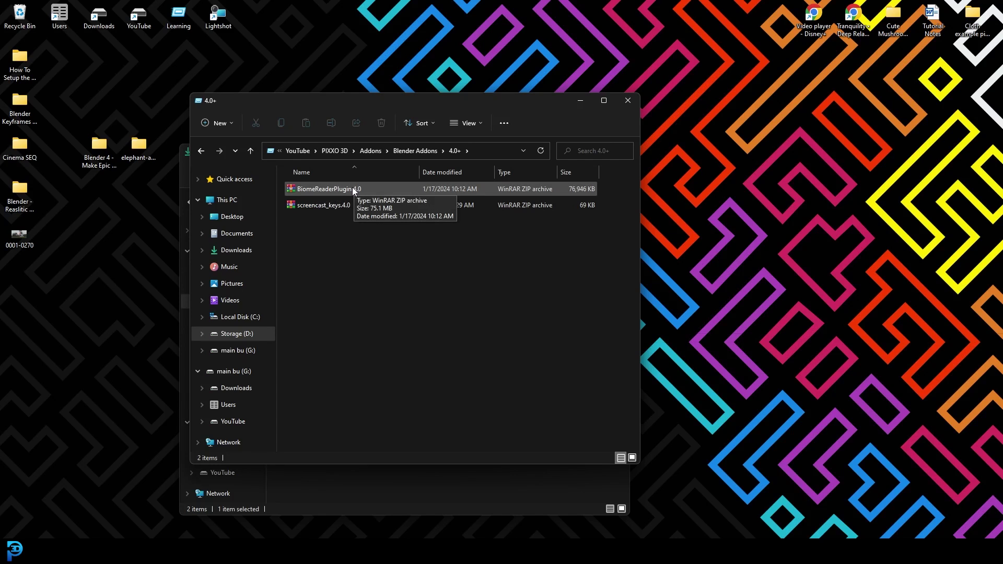
mouse_move(331, 191)
left_mouse_down()
mouse_move(353, 193)
mouse_move(335, 192)
left_mouse_up()
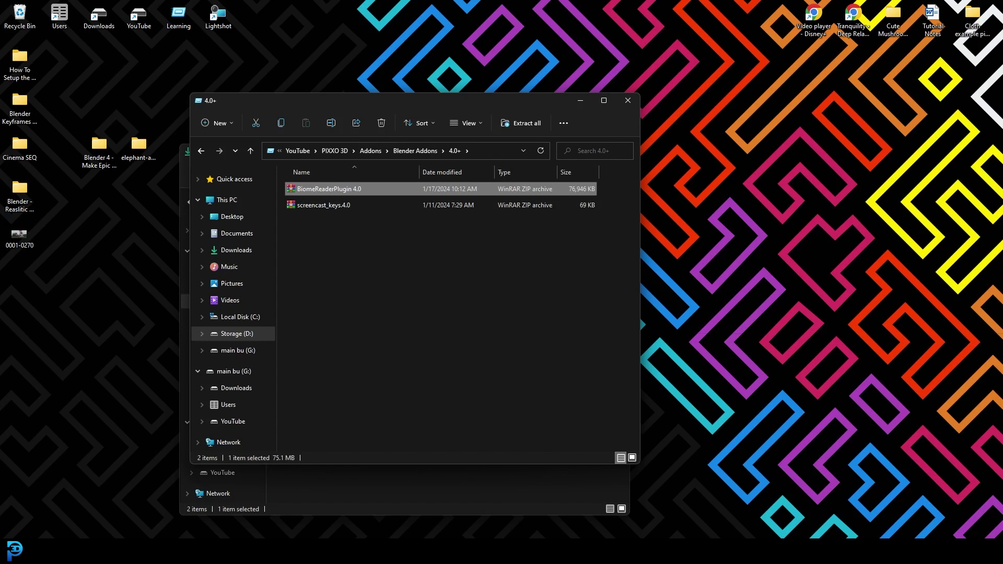
left_click(380, 487)
left_click_drag(497, 307, 497, 308)
double_click(498, 308)
left_click(239, 201)
left_click(335, 97)
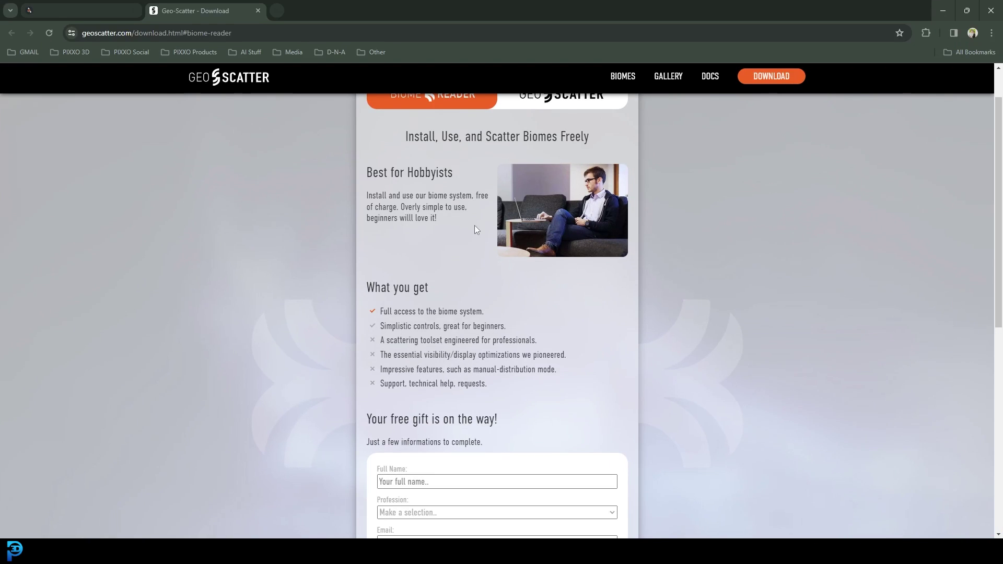
scroll(474, 225, "up", 1)
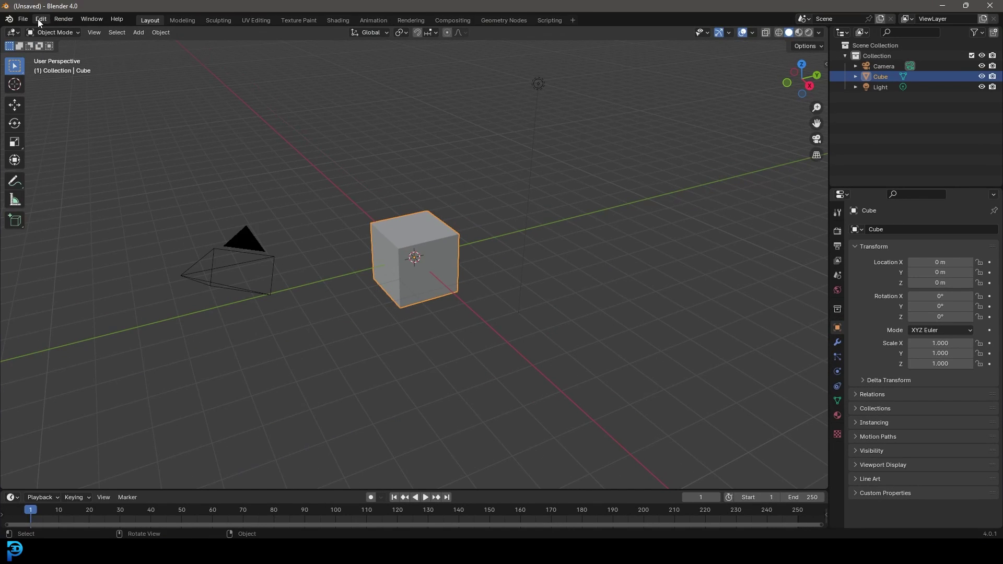
Open Preferences to the Add-ons section and start an add-on install
left_click(40, 21)
left_click(83, 155)
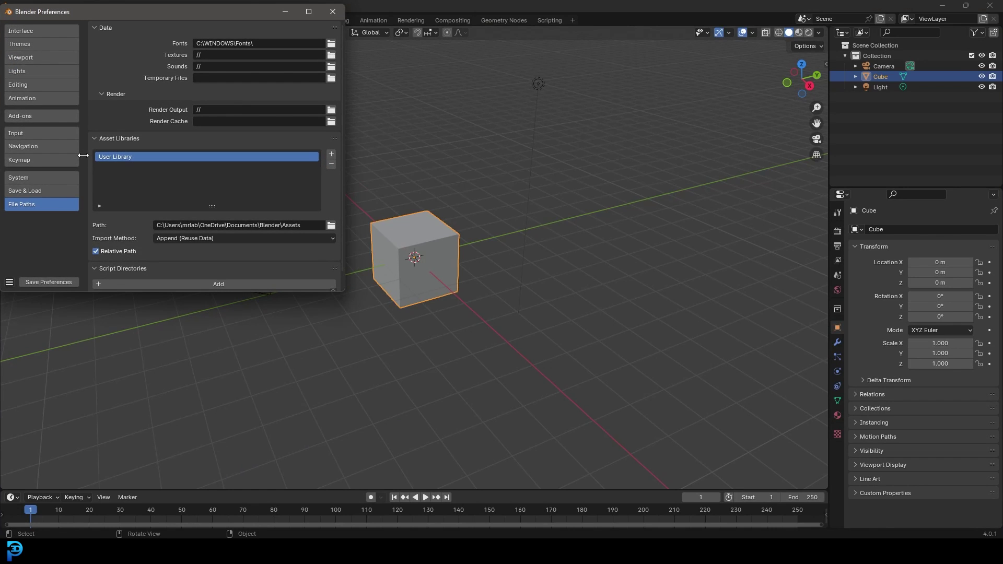
left_click(28, 117)
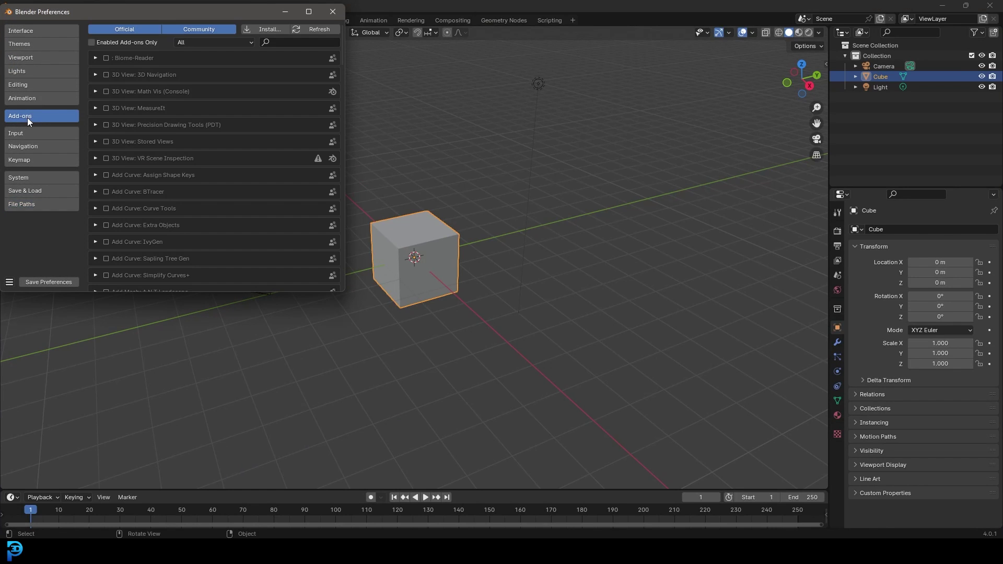
left_click(277, 28)
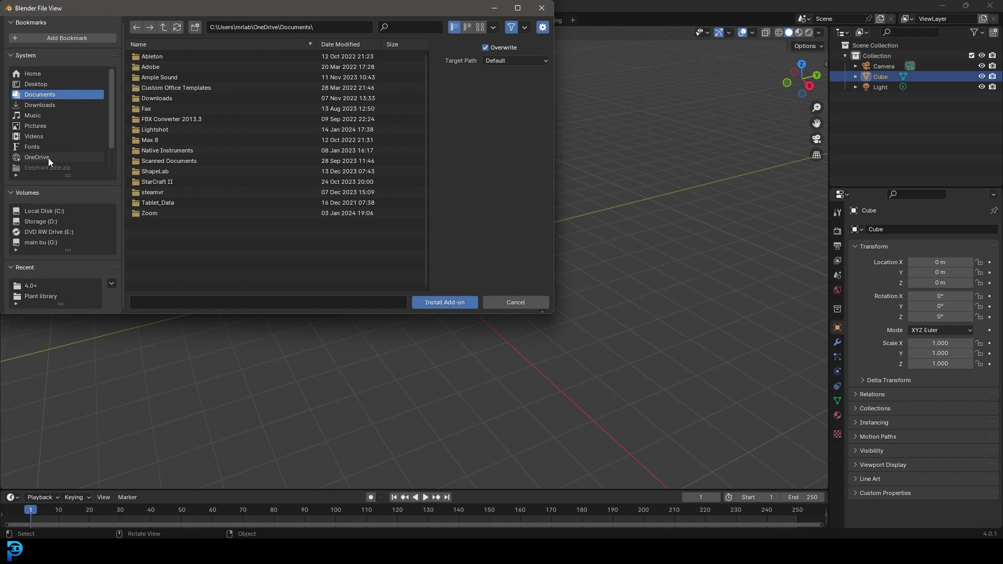
Install BiomeReaderPlugin 4.0.zip from Blender Addons\4.0+ and enable Biome-Reader
left_click(43, 84)
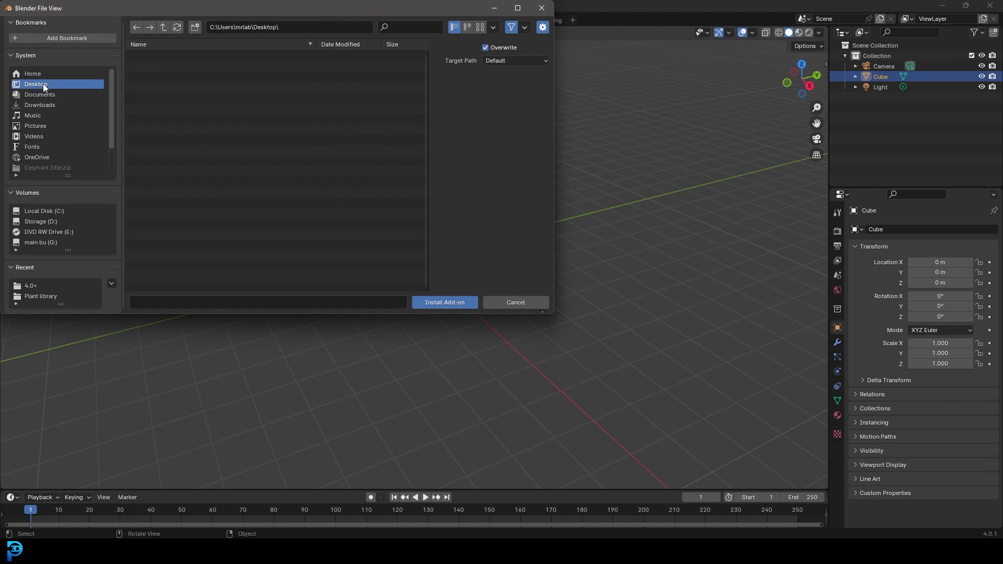
double_click(160, 179)
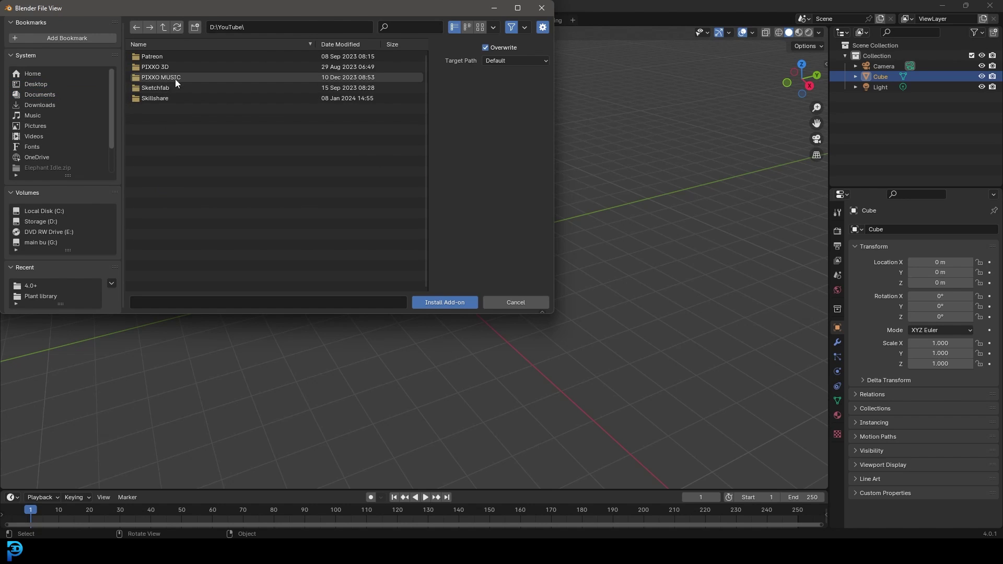
double_click(167, 67)
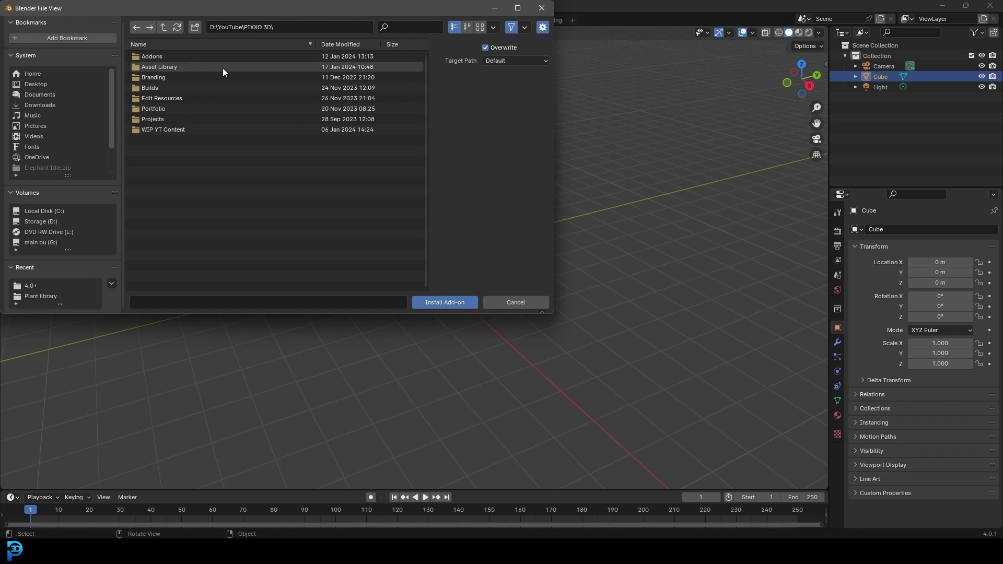
double_click(171, 56)
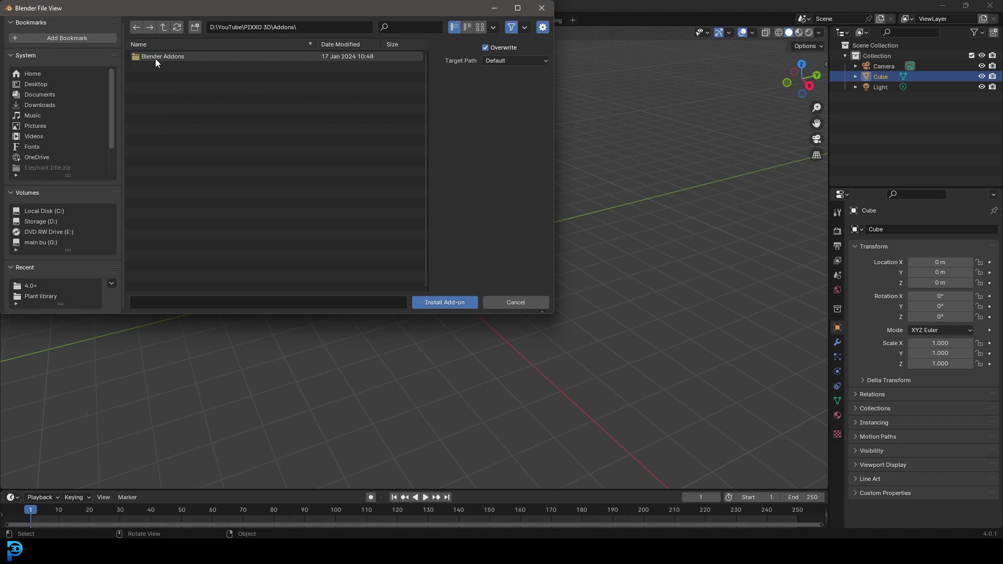
double_click(155, 57)
double_click(162, 67)
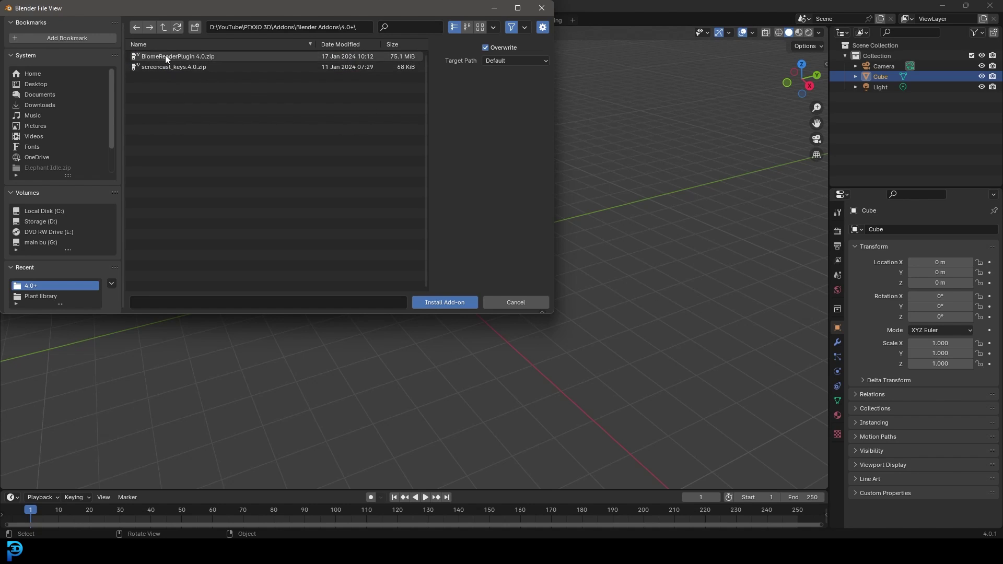
left_click(166, 57)
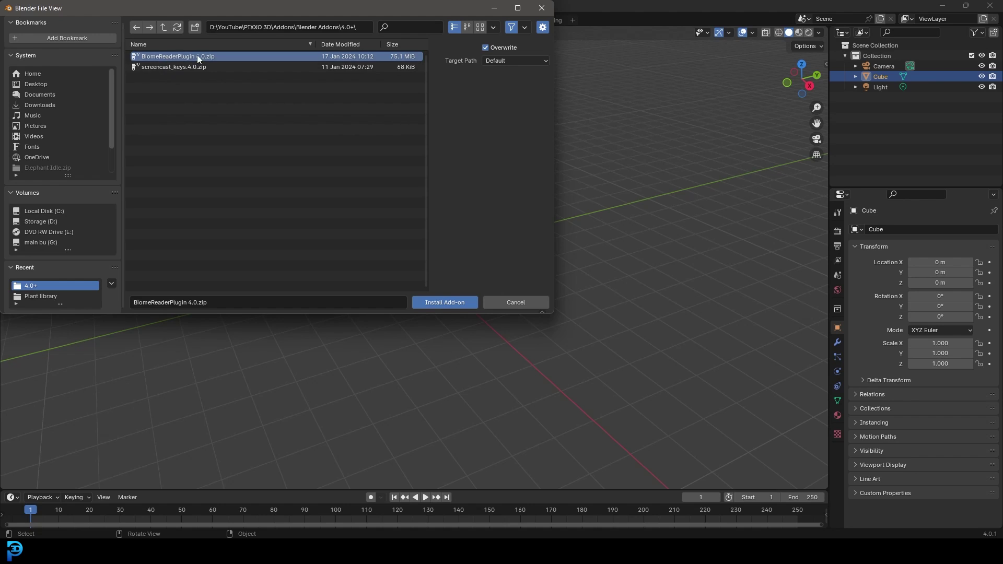
left_click(447, 304)
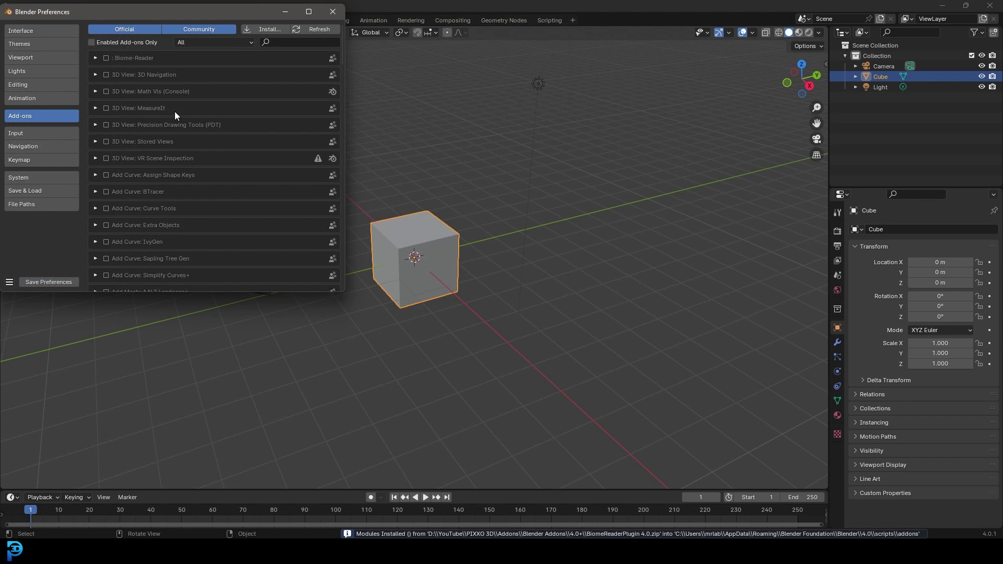
left_click(106, 58)
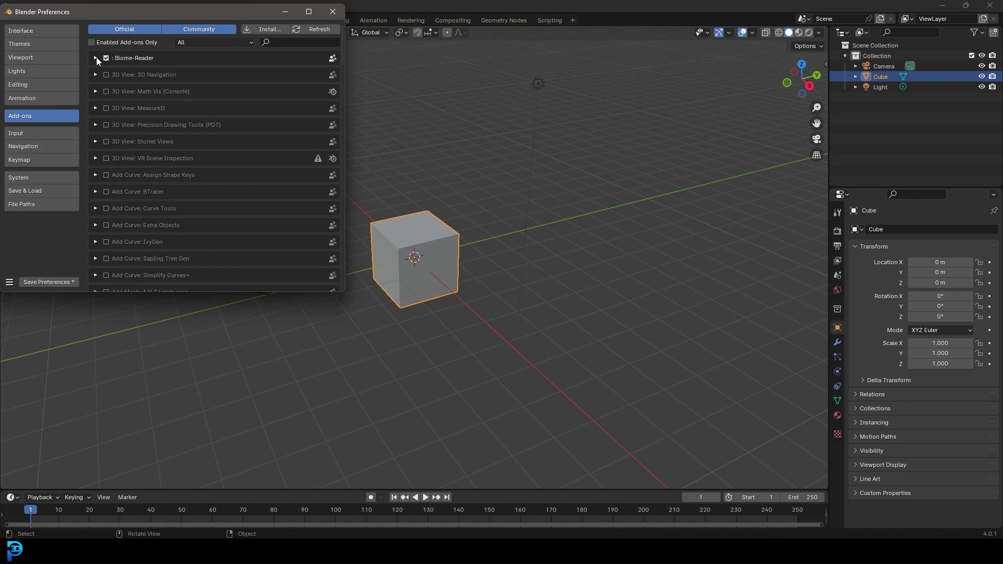
left_click(96, 57)
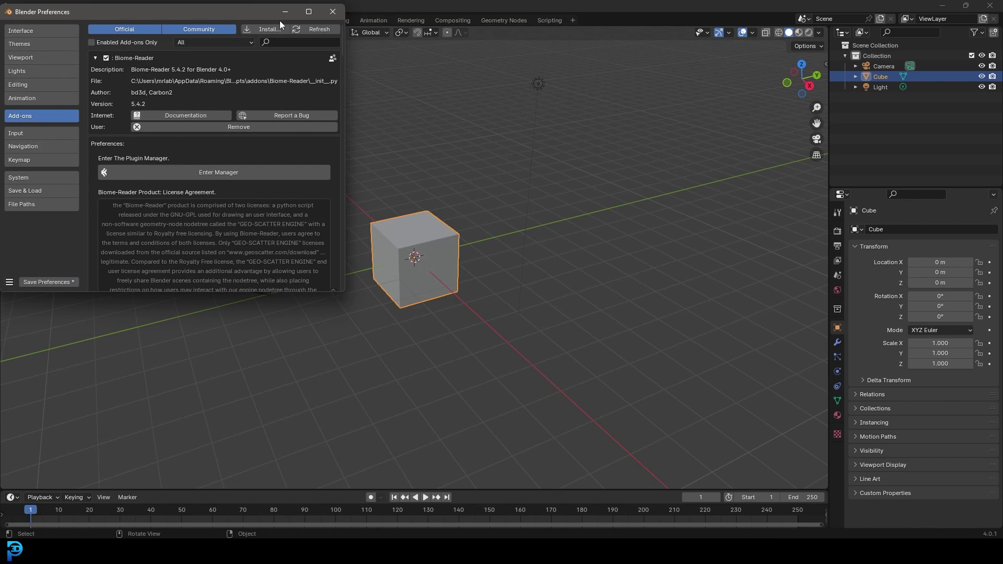
Add Downloads\Plant library as a new asset library under File Paths
left_click(39, 206)
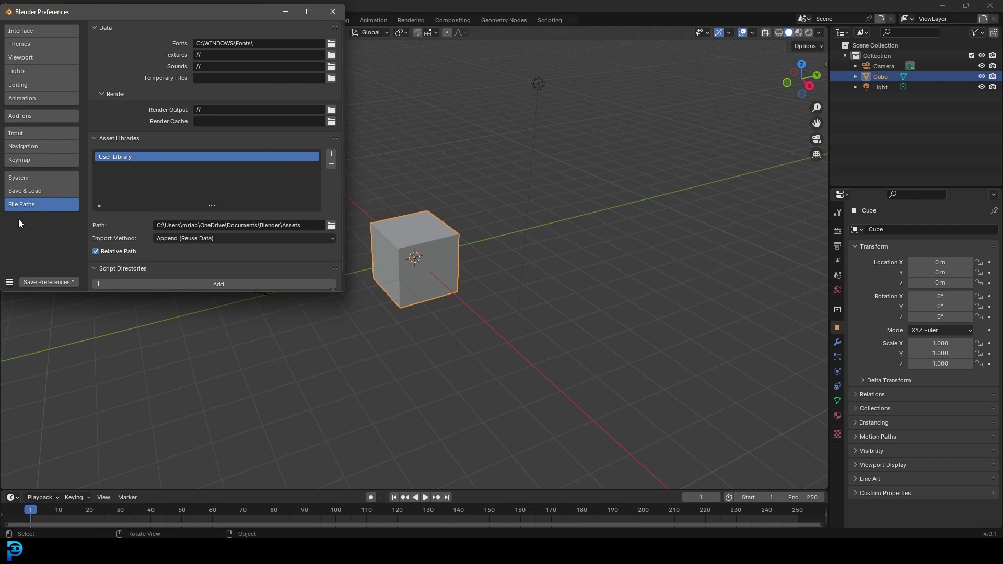
left_click(331, 152)
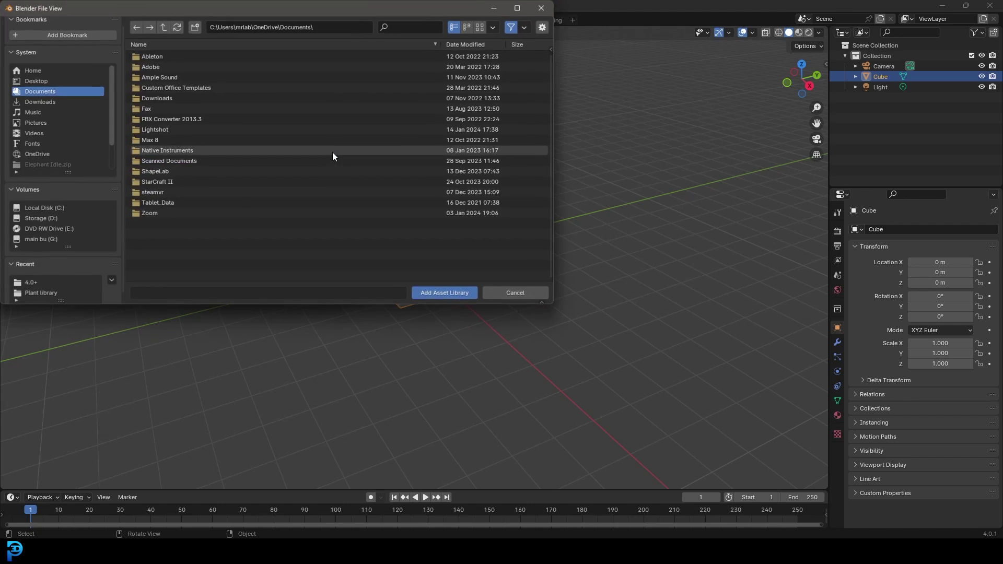
left_click(49, 104)
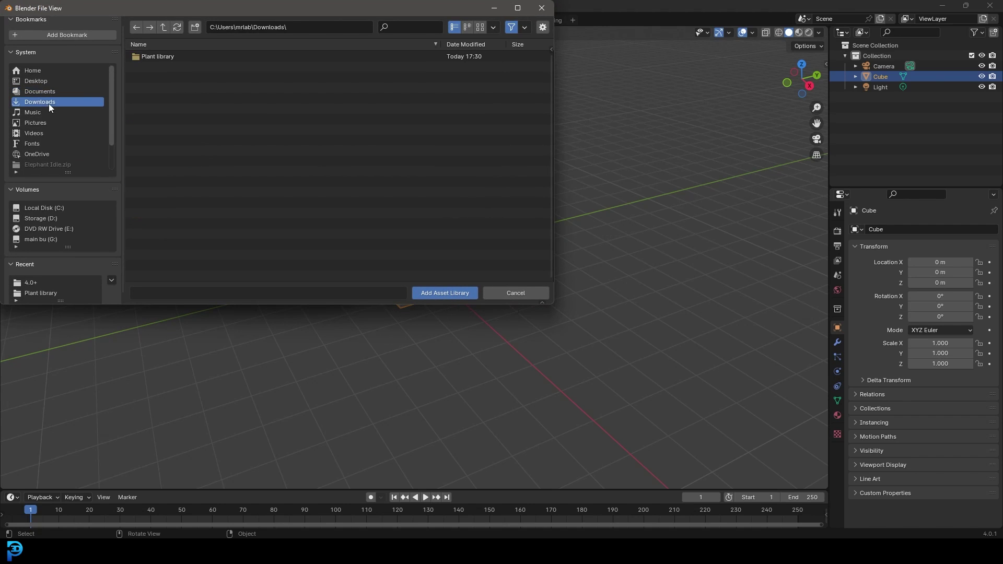
double_click(168, 56)
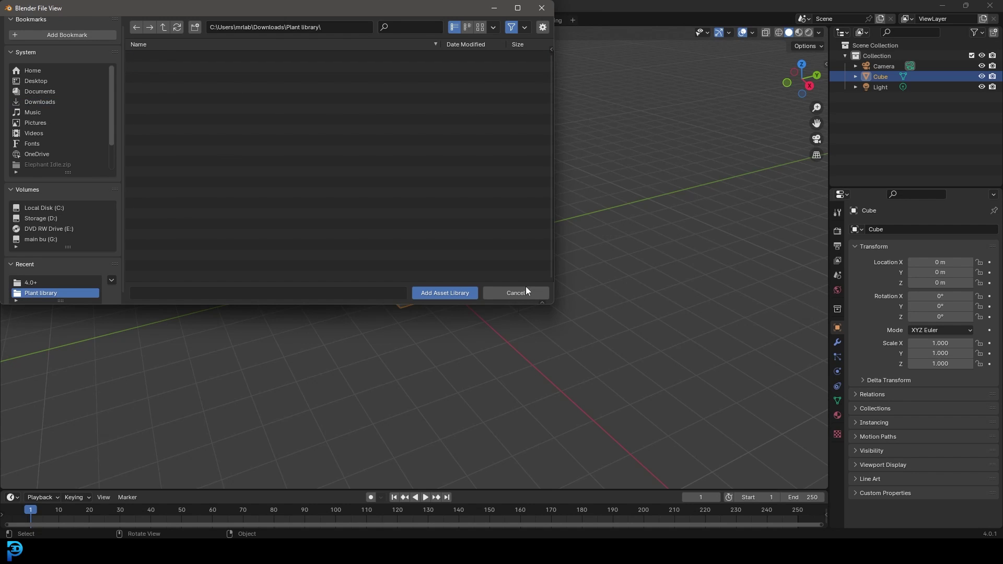
left_click(456, 294)
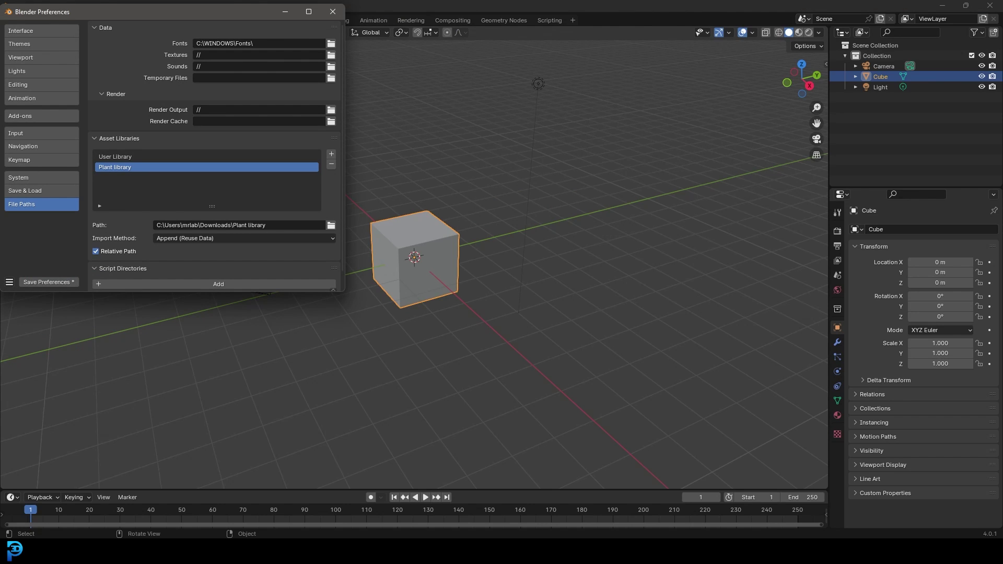
Verify the Plant library folder contents, save the preferences, and close the window
left_click(429, 504)
double_click(515, 321)
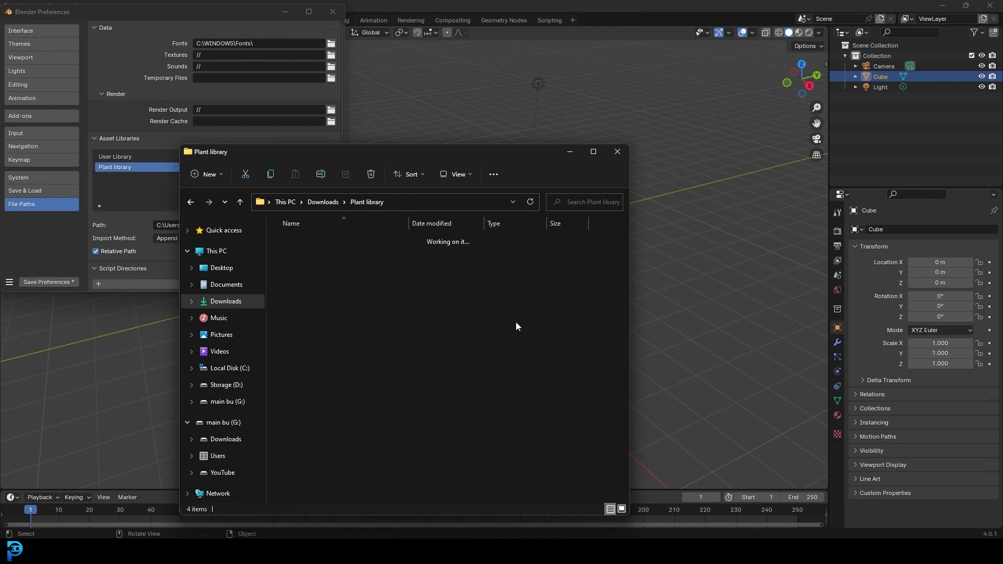
left_click(240, 202)
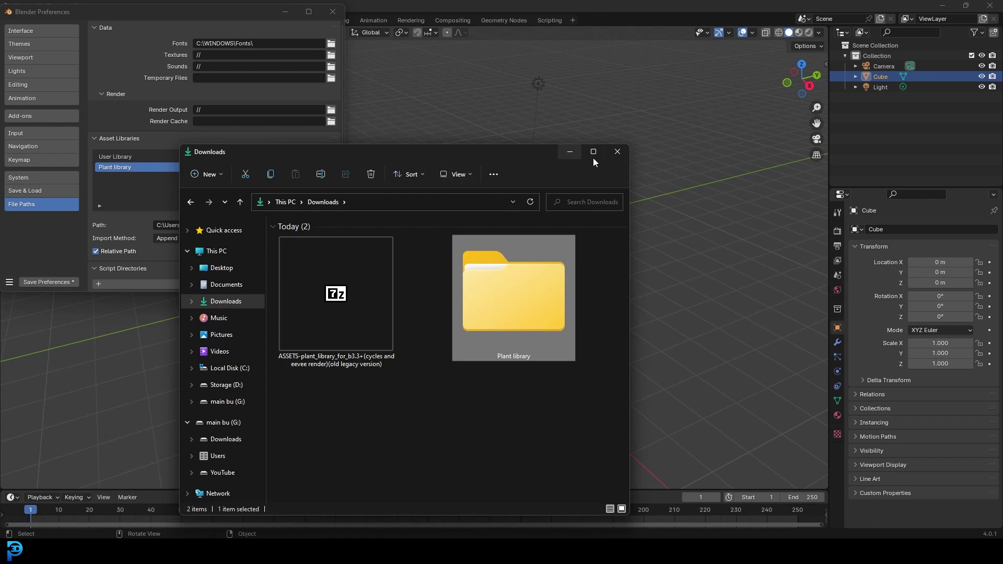
left_click(131, 261)
left_click(43, 282)
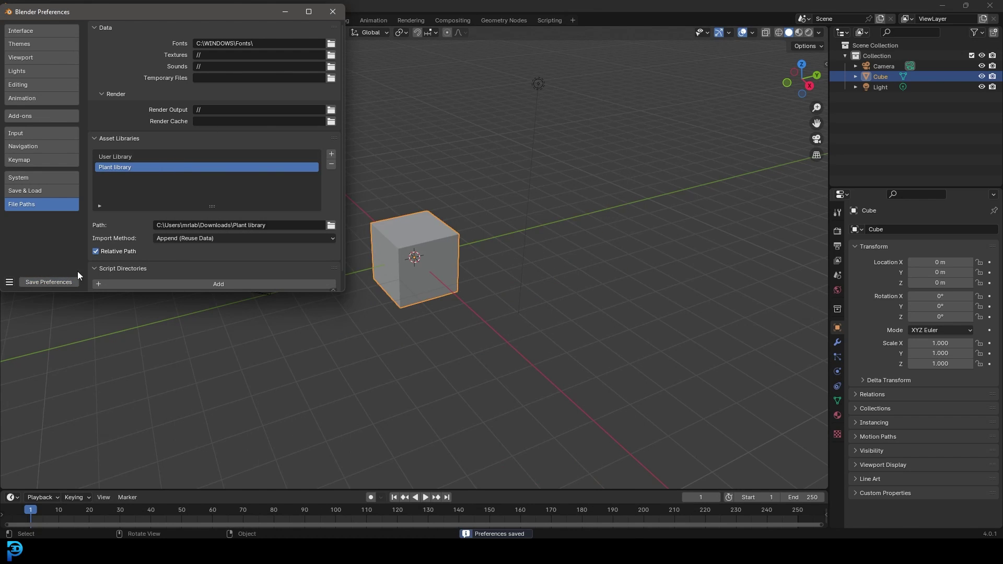
left_click(281, 12)
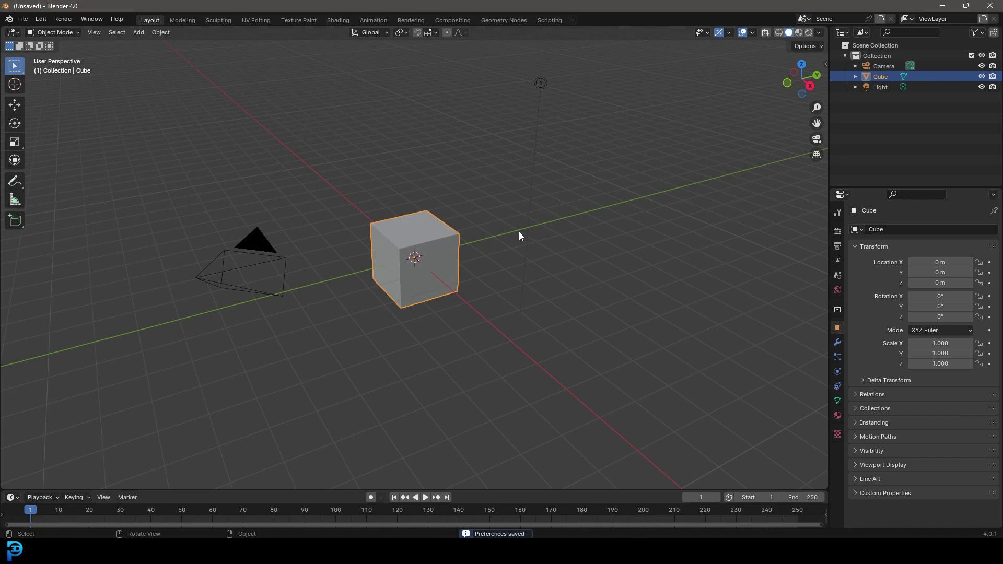
Pick the Cube as the Biome-Reader scatter emitter
key("n")
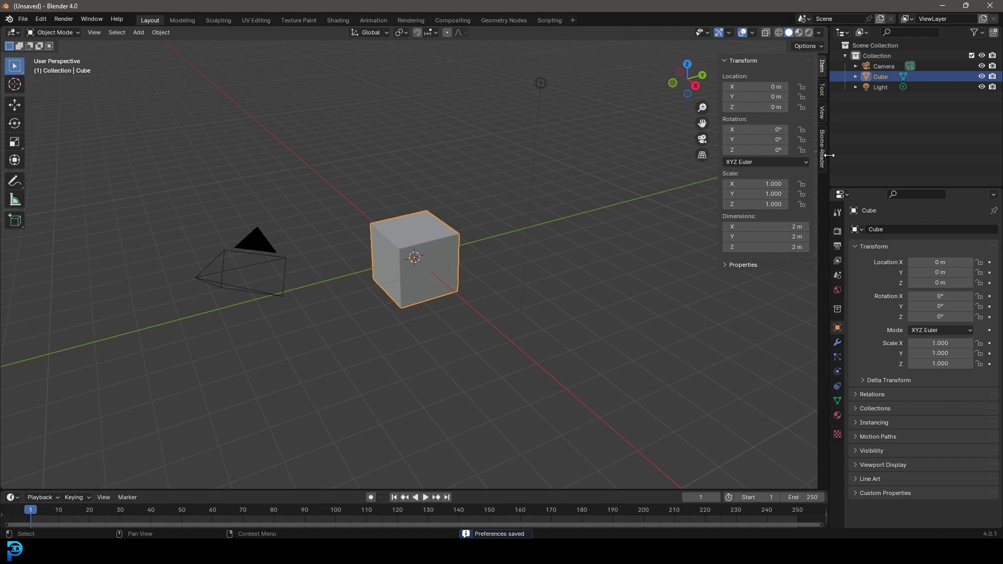
left_click(822, 151)
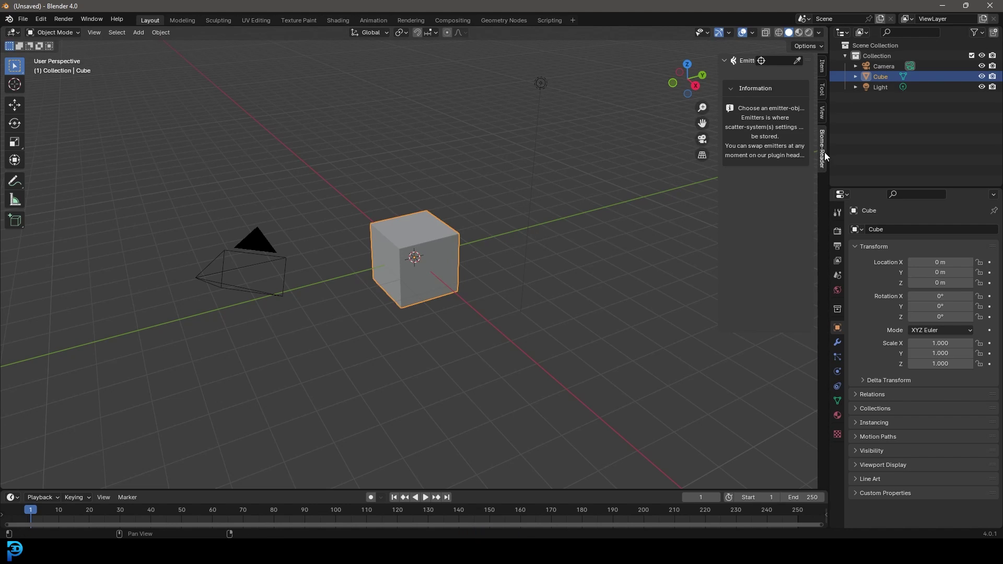
left_click(797, 61)
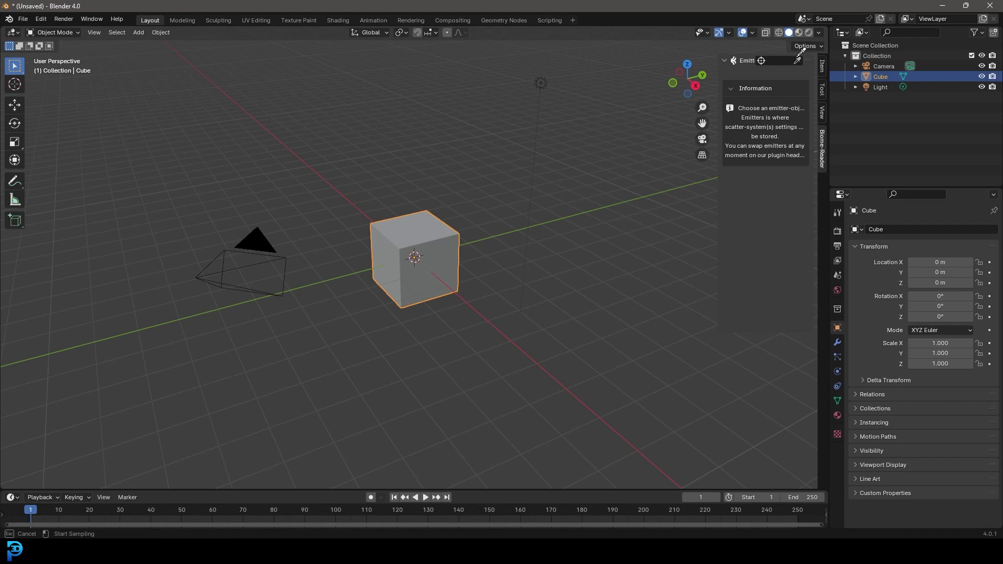
left_click(423, 226)
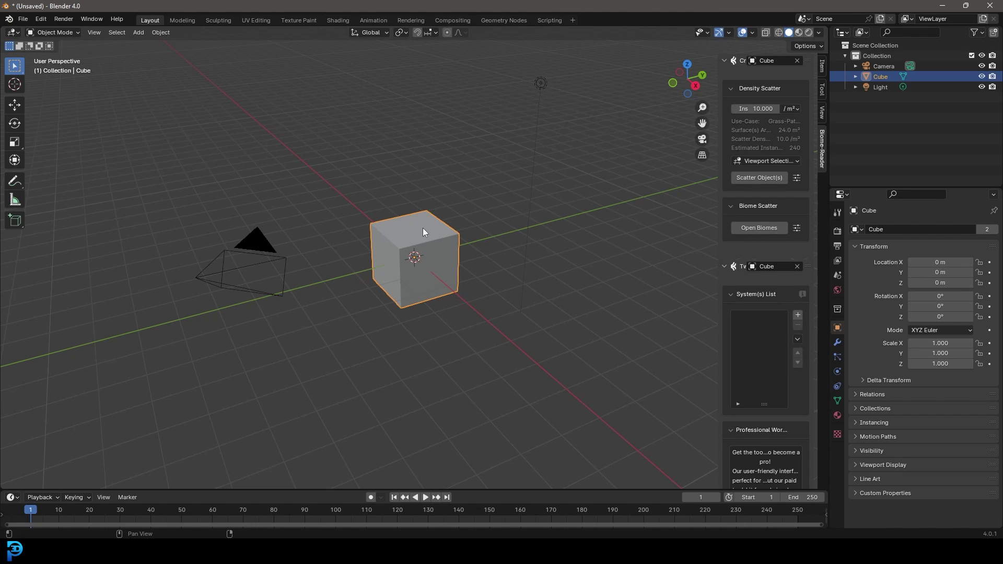
Browse Plant Library (old) biomes down to Forest 07 and scatter it onto the cube
left_click(761, 228)
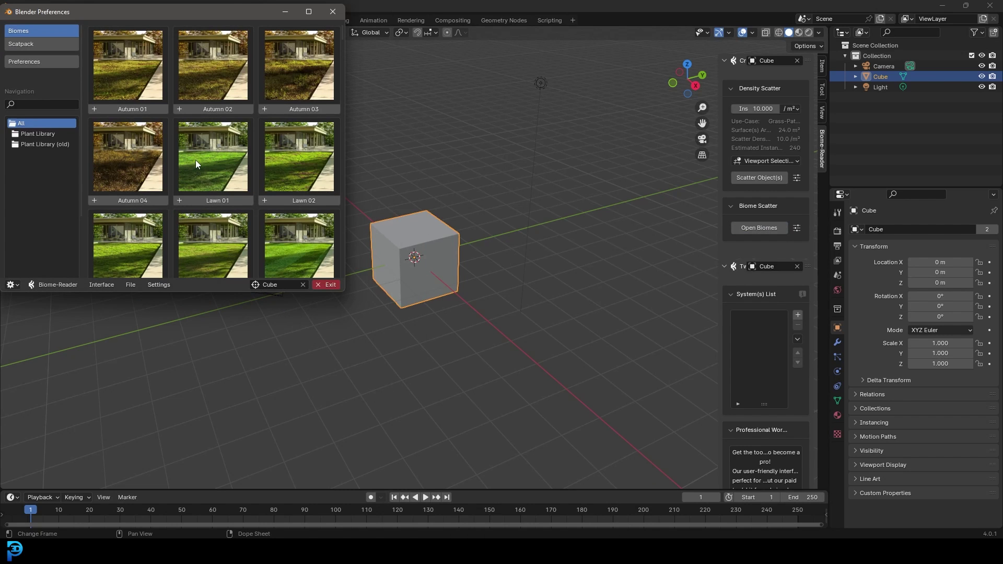
left_click_drag(105, 10, 160, 63)
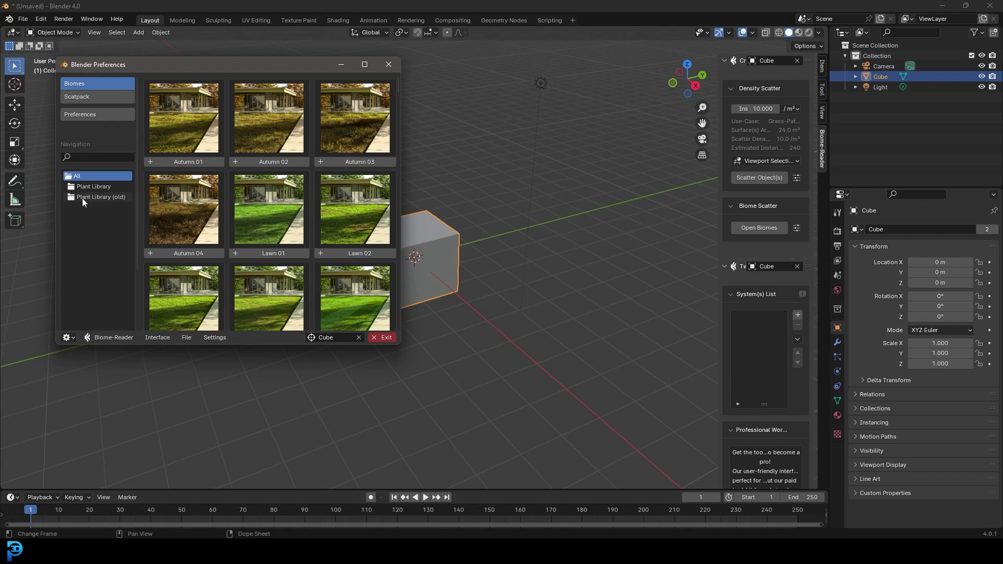
left_click(101, 200)
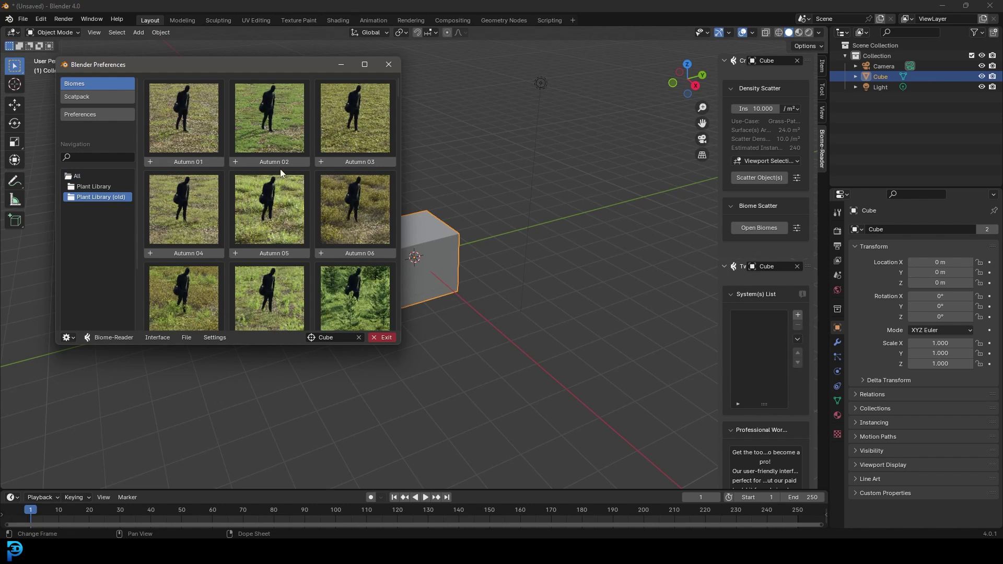
scroll(260, 221, "down", 5)
scroll(261, 209, "down", 5)
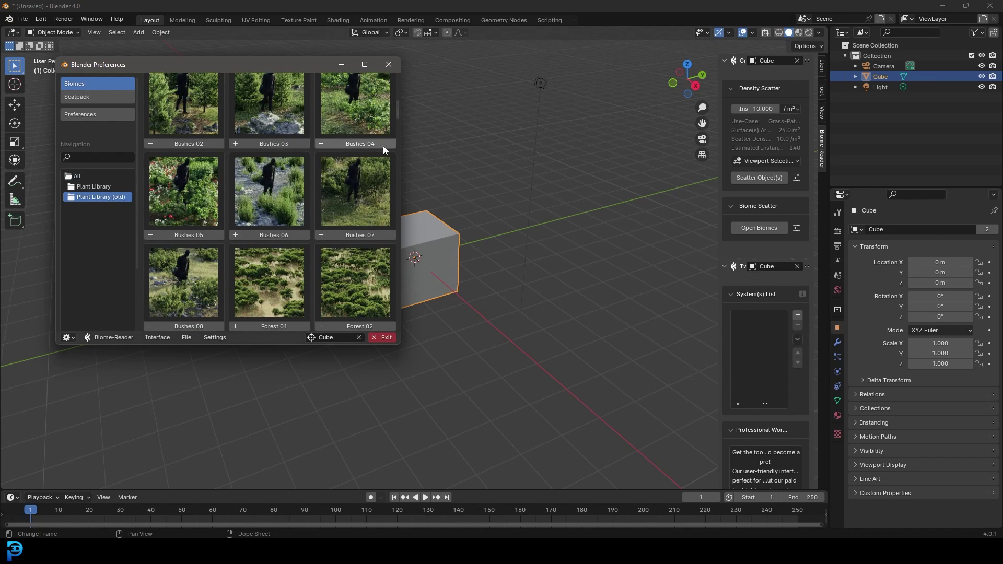
scroll(262, 234, "down", 3)
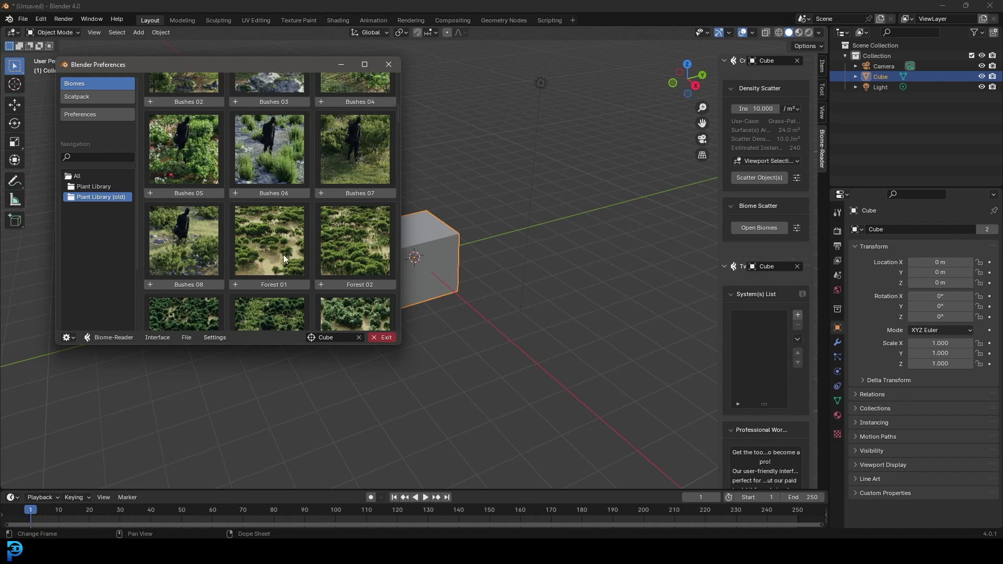
scroll(180, 152, "down", 8)
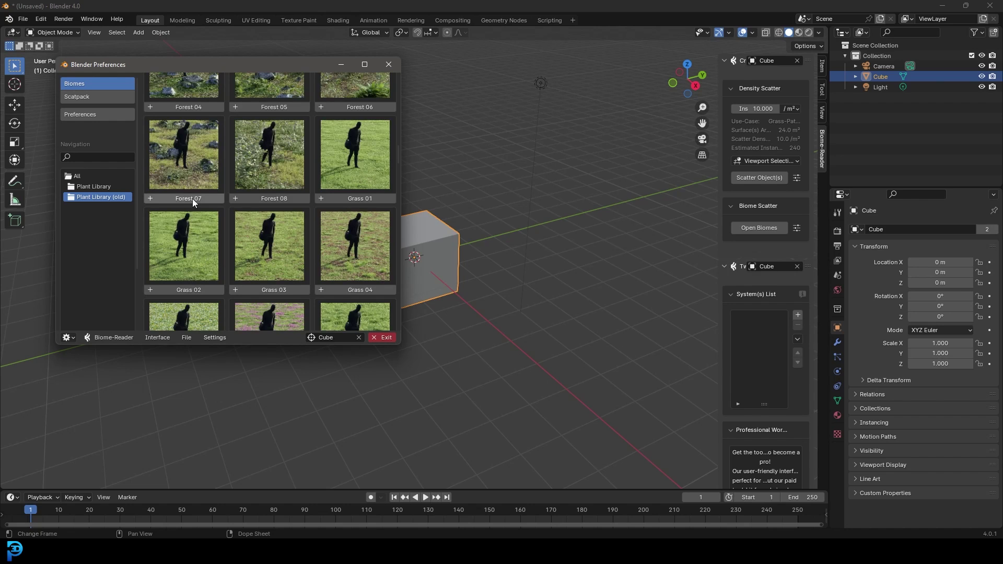
left_click(192, 199)
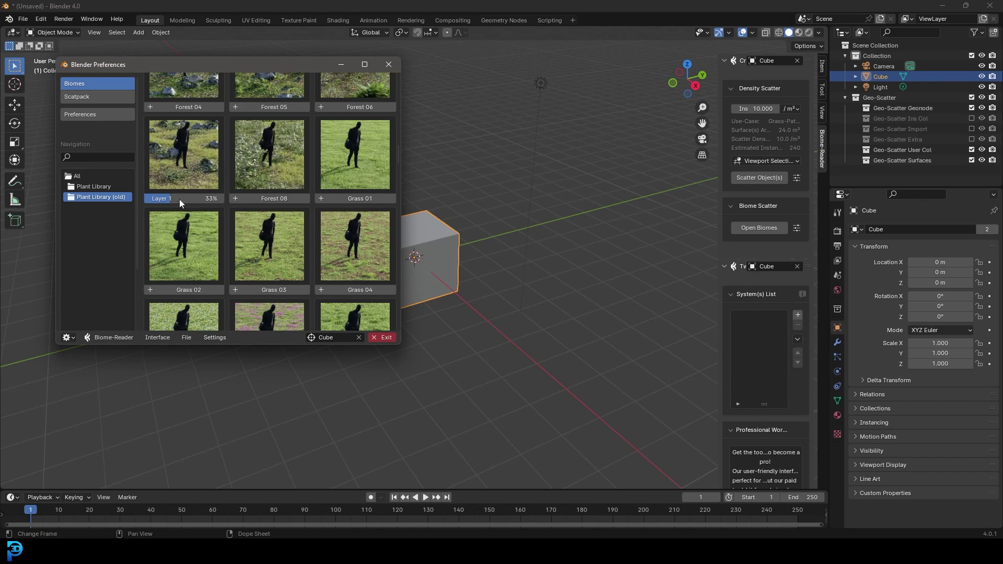
Move the biome browser aside and inspect the Forest 07 scatter on the cube
left_click_drag(290, 66, 161, 81)
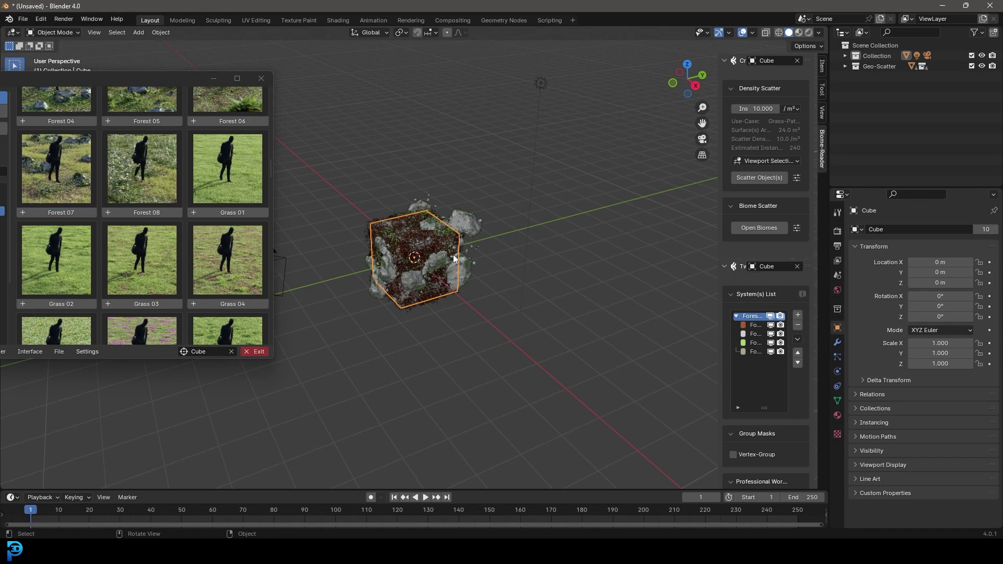
scroll(451, 255, "up", 5)
mouse_move(449, 243)
middle_mouse_down()
mouse_move(521, 233)
mouse_move(449, 238)
middle_mouse_up()
scroll(446, 239, "down", 3)
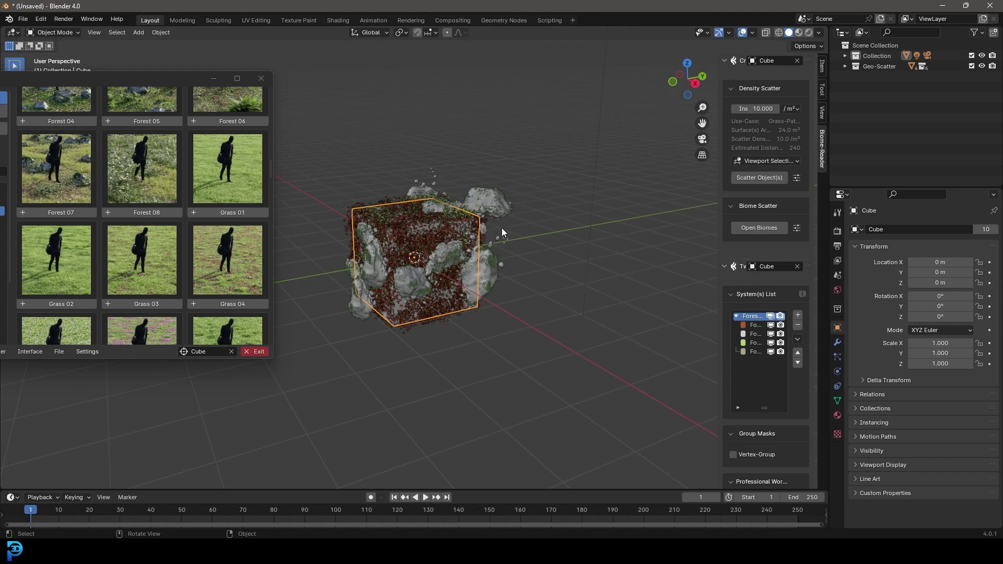
scroll(494, 226, "up", 2)
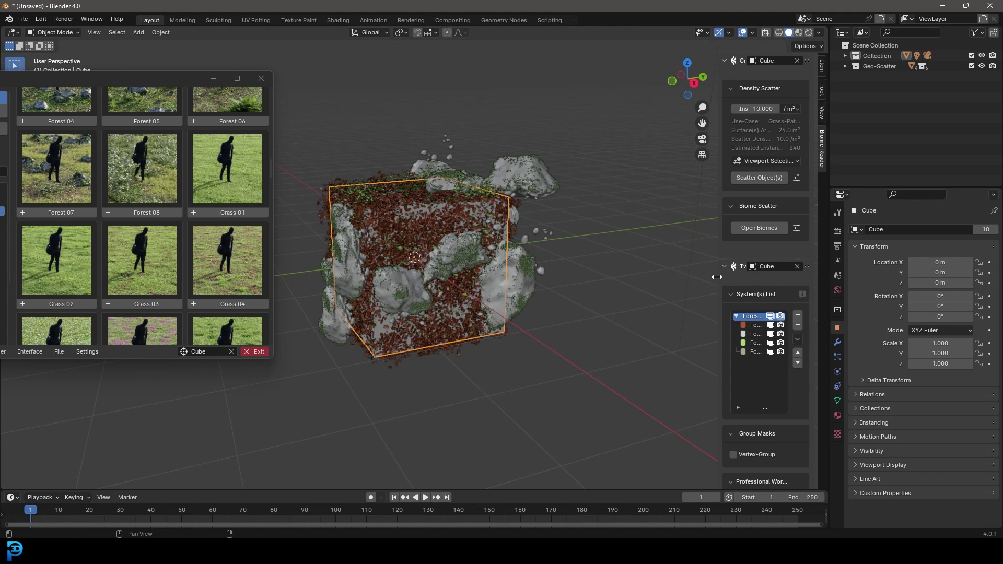
Widen the scatter panel and set Forest Dead Leaves density to 20
left_click_drag(716, 277, 654, 277)
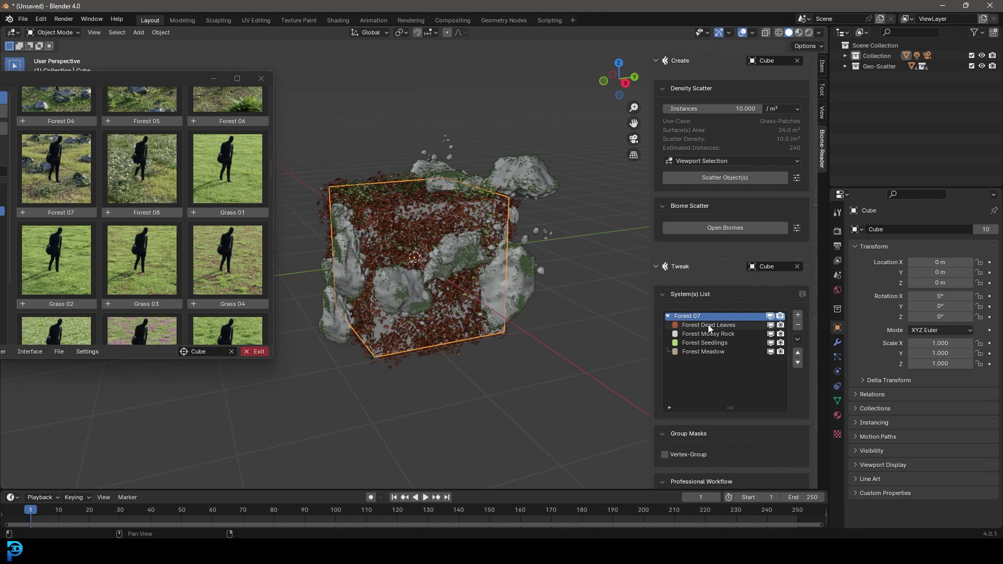
left_click(709, 324)
scroll(773, 439, "down", 2)
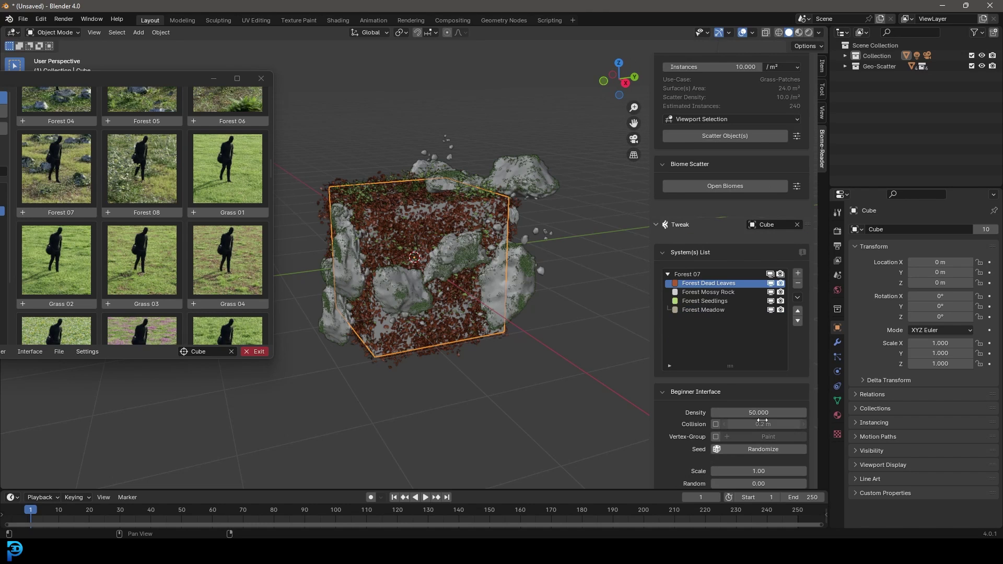
left_click(761, 413)
type("20")
key("Return")
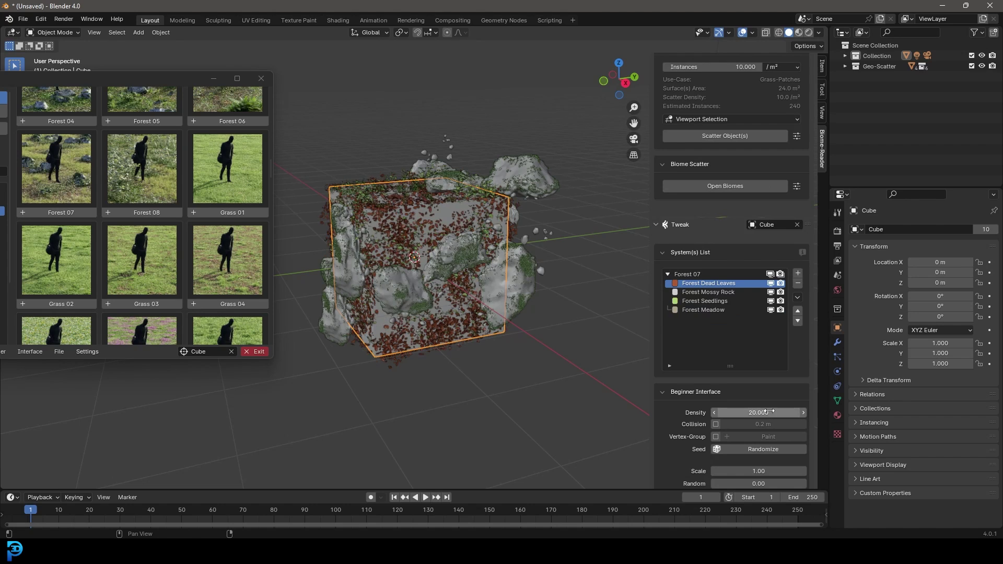
Set Forest Seedlings density to 70 and scale to 3
left_click(704, 301)
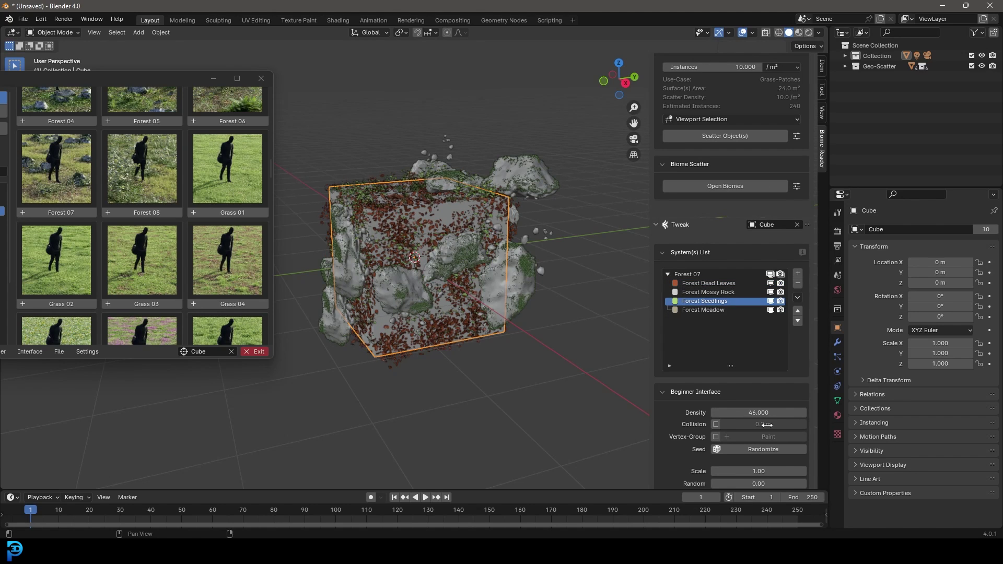
left_click(767, 412)
type("70")
key("Return")
scroll(755, 453, "down", 1)
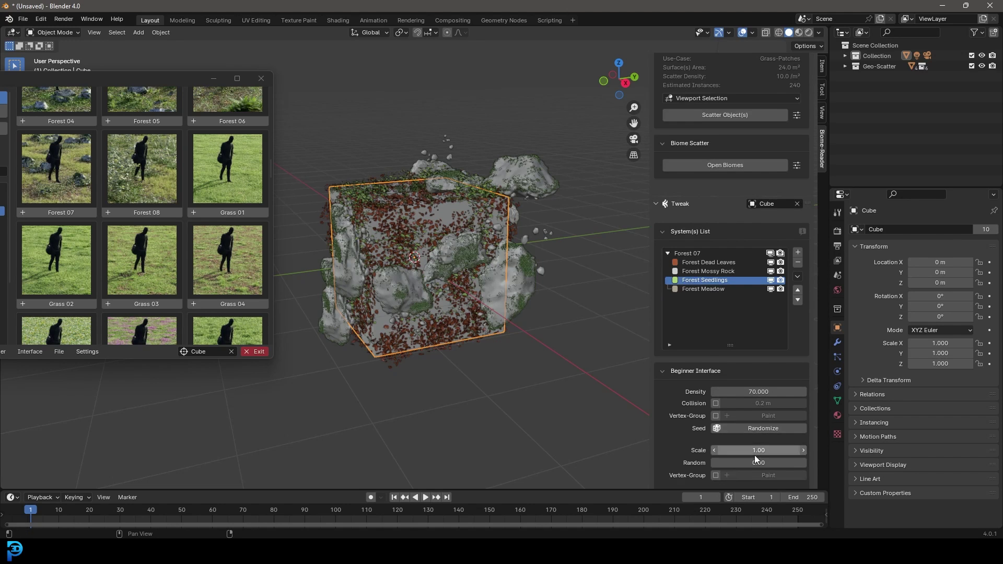
left_click(758, 450)
type("3")
key("Return")
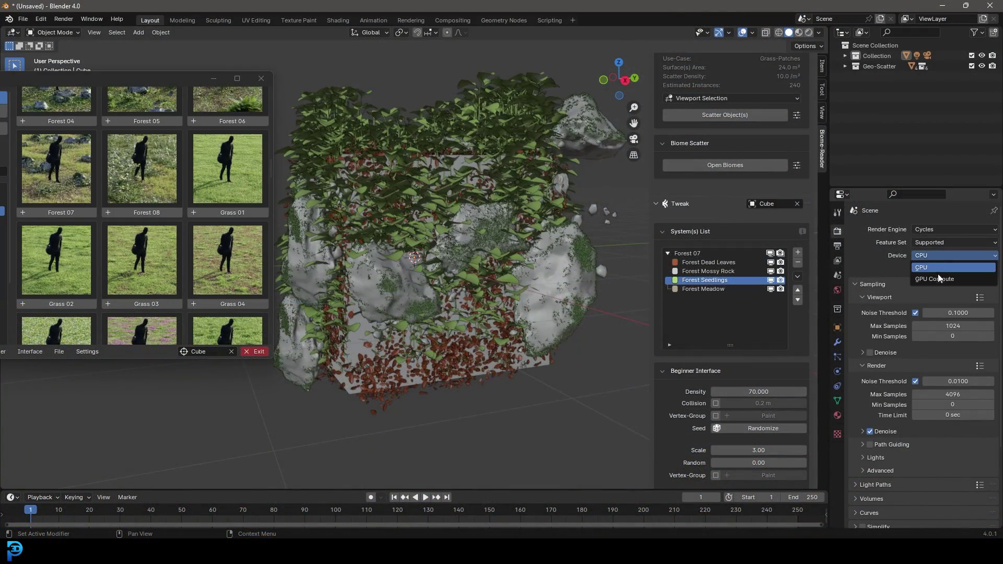
Switch Cycles to GPU Compute and add an area light raised above the cube
left_click(938, 278)
key("shift+a")
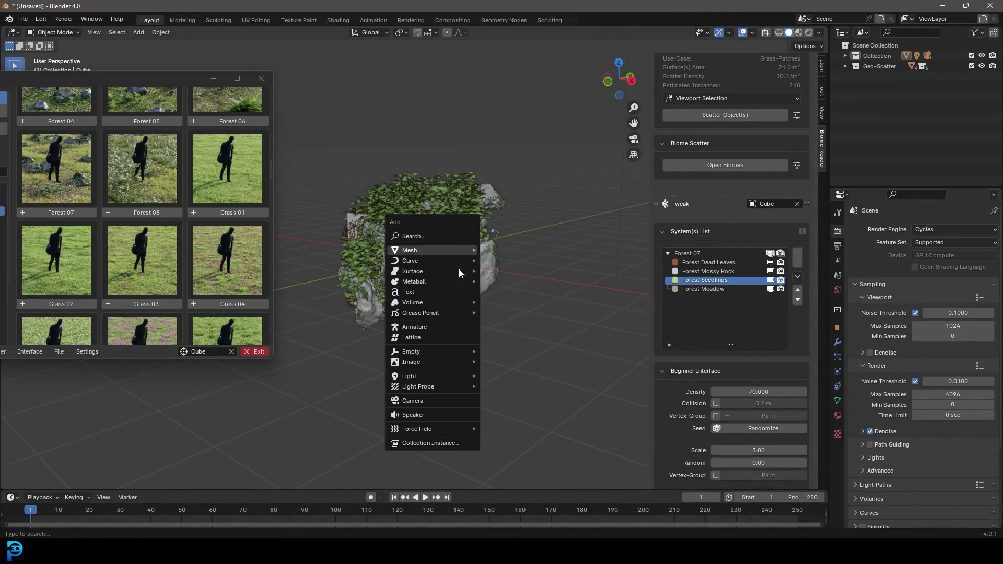
mouse_move(428, 372)
left_click(512, 405)
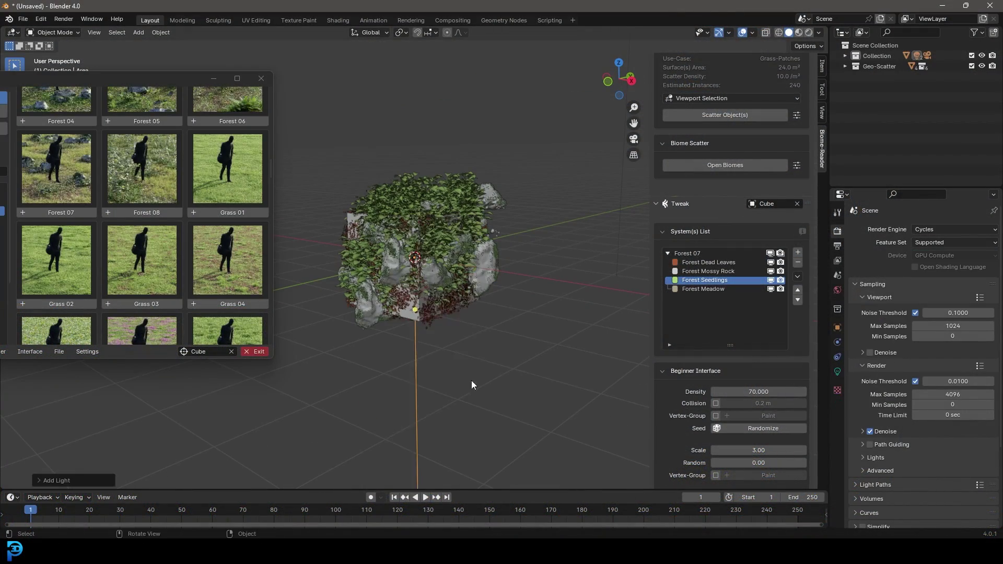
key("g")
key("z")
left_click(481, 202)
Preview the rendered view, return to Solid shading, and split the viewport in two
key("z")
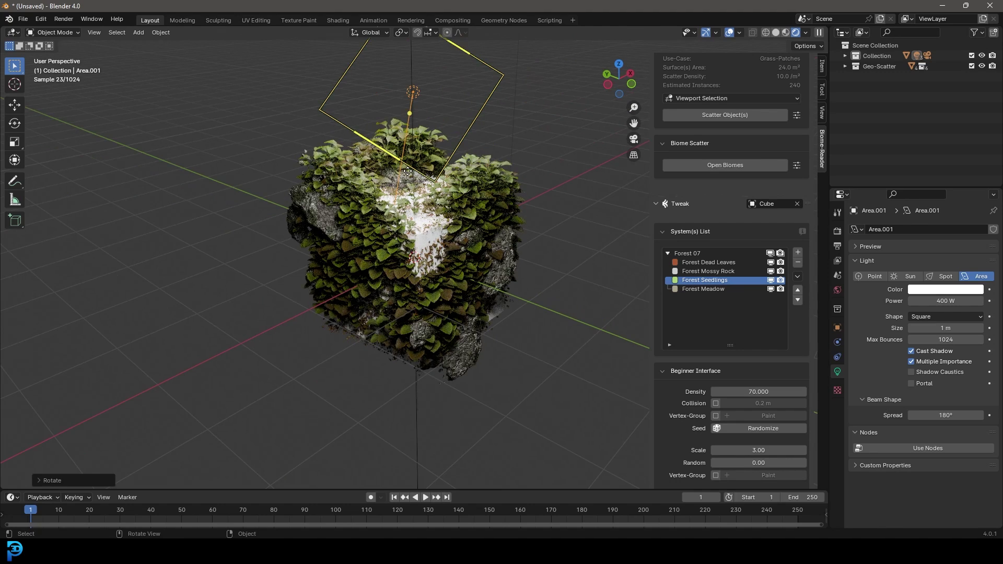
middle_click_drag(340, 224, 455, 217)
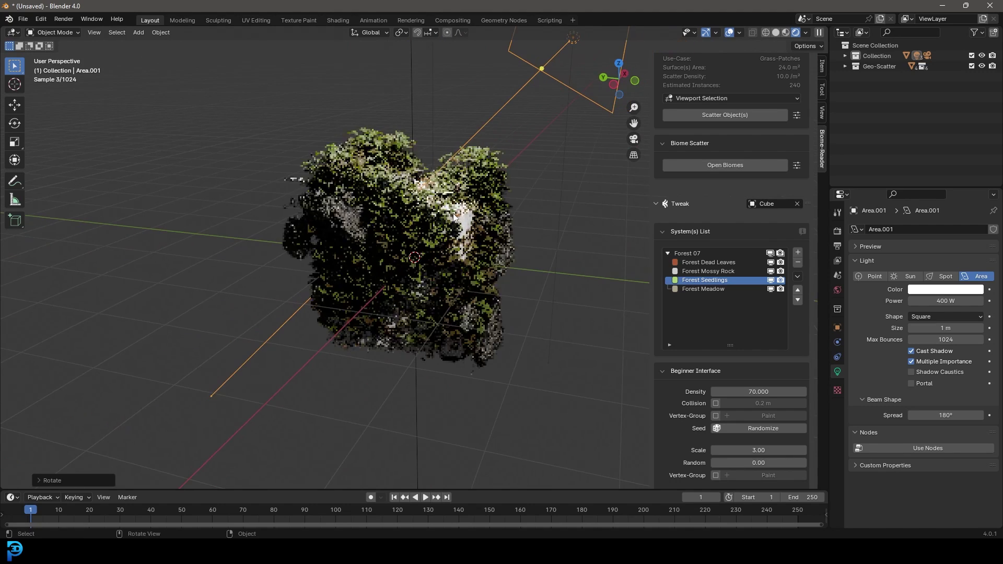
key("z")
left_click(606, 194)
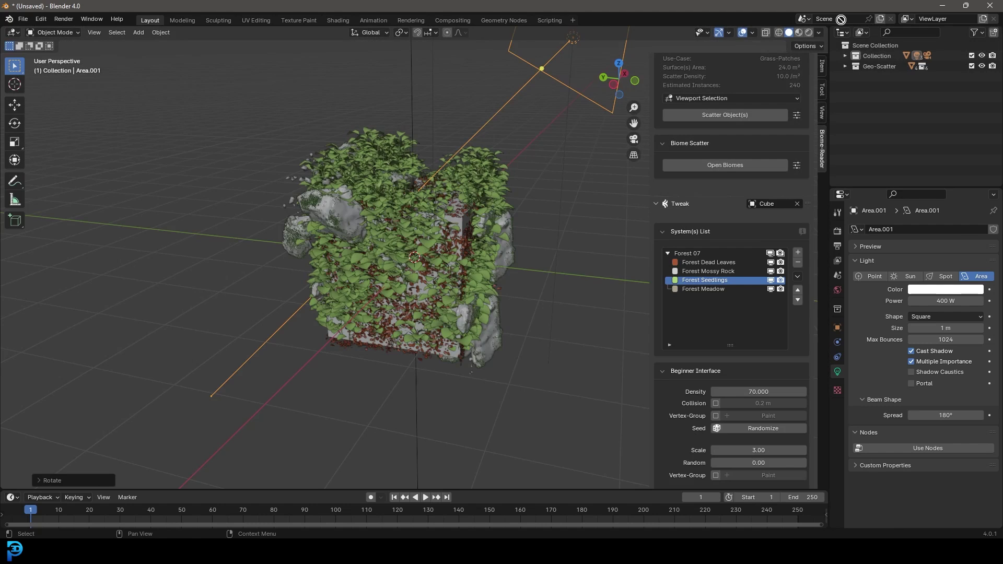
left_click_drag(824, 27, 561, 31)
Turn the new area into an Asset Browser showing the Plant catalog
left_click(574, 33)
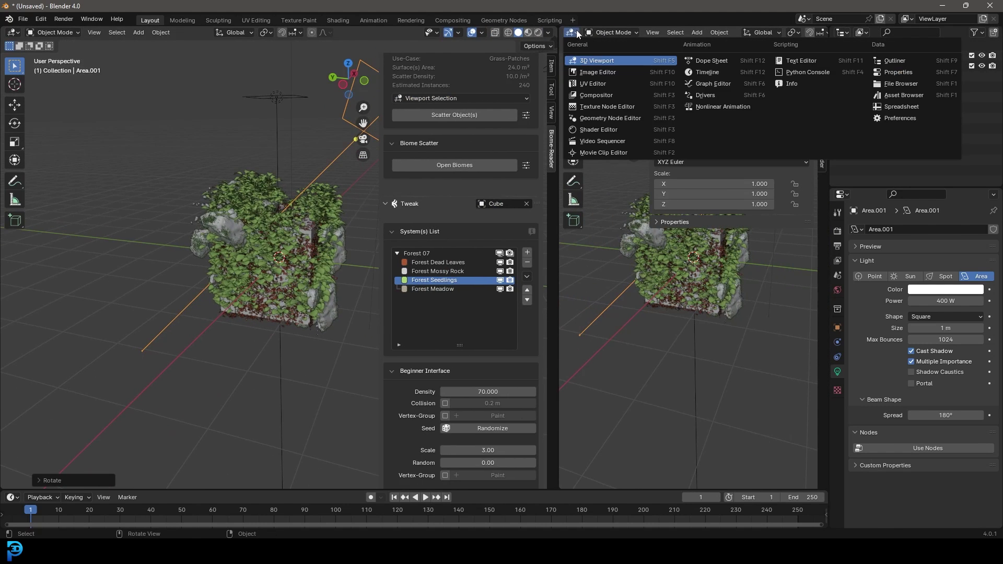
left_click(903, 95)
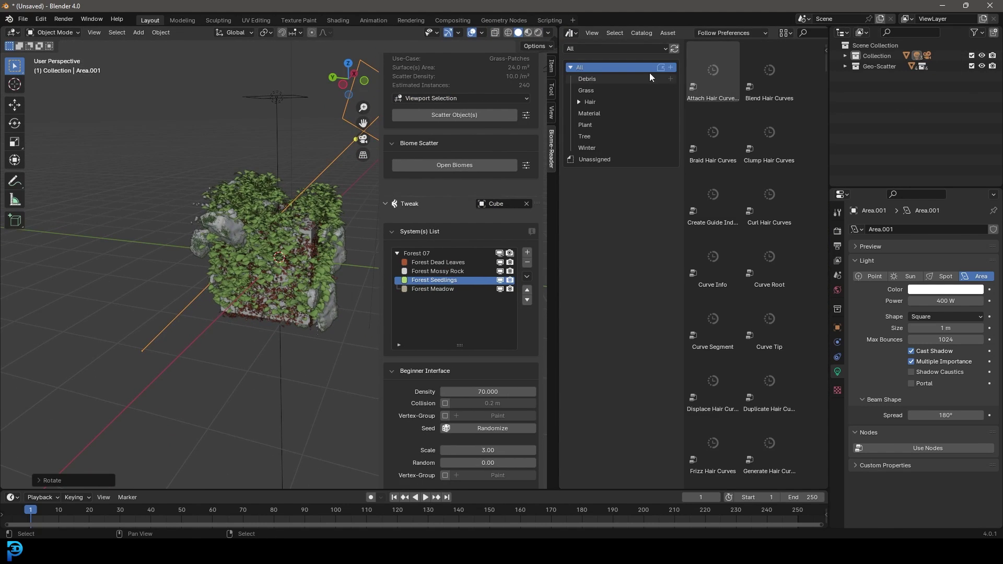
left_click(593, 114)
left_click(595, 126)
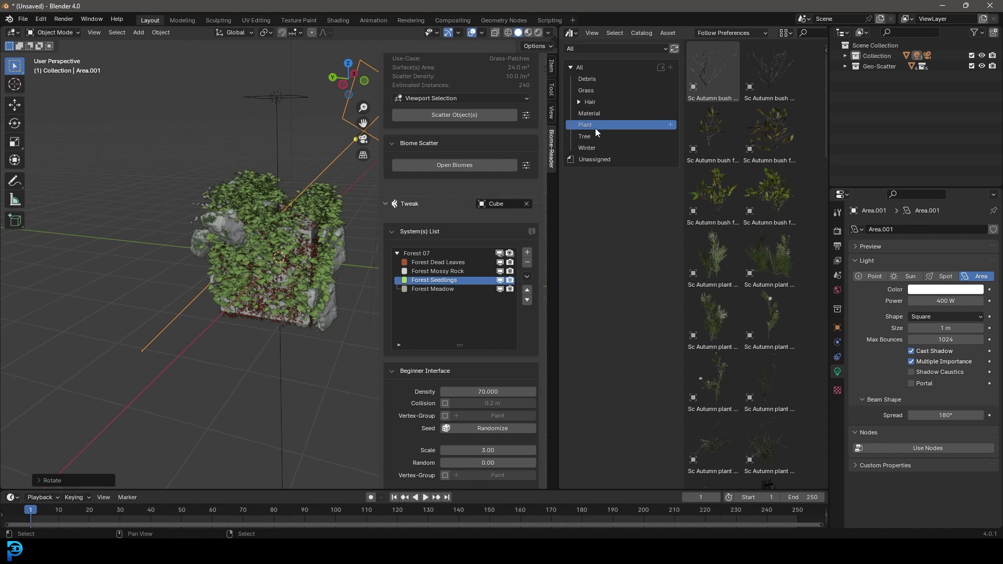
Drag Sc Autumn bush fall 02 onto the scattered Cube and inspect its placement
left_click_drag(786, 160, 288, 206)
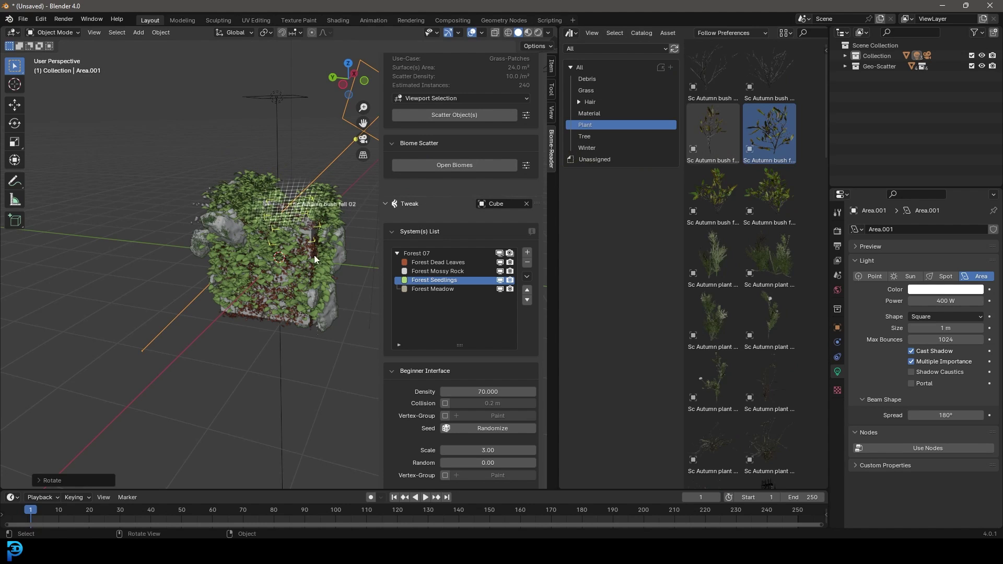
scroll(306, 253, "down", 3)
middle_click_drag(305, 253, 224, 256)
scroll(223, 256, "up", 6)
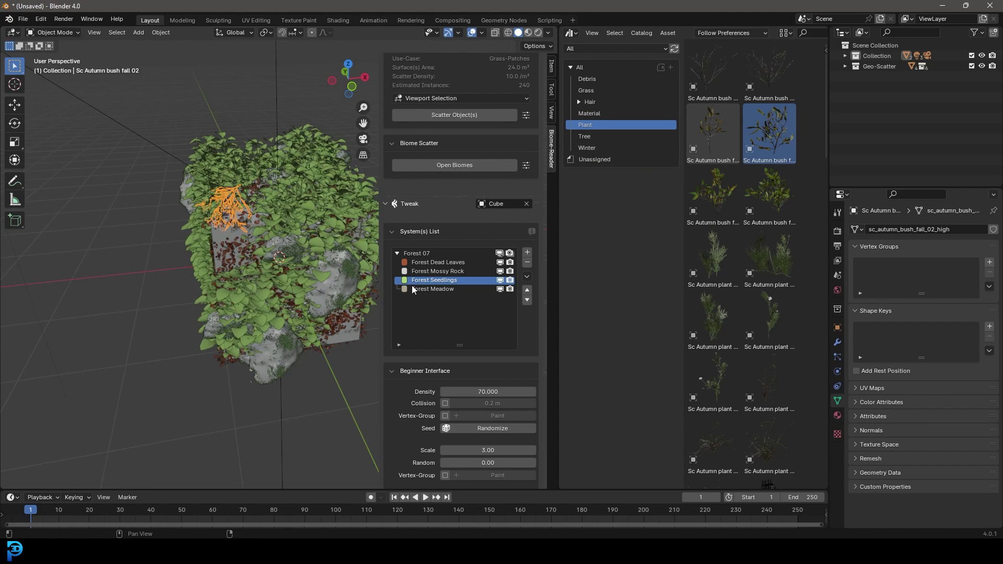
scroll(778, 350, "down", 4)
scroll(778, 350, "up", 2)
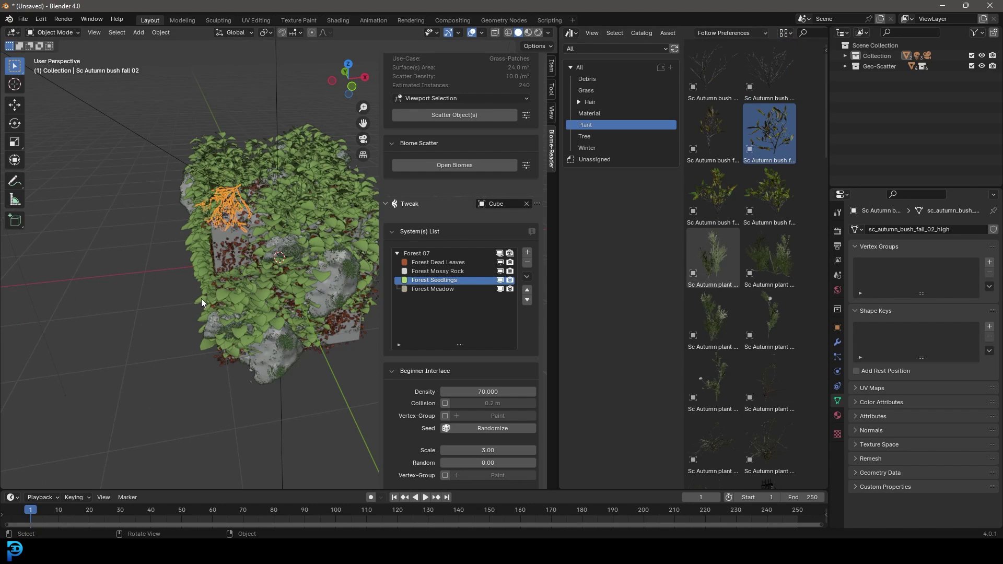